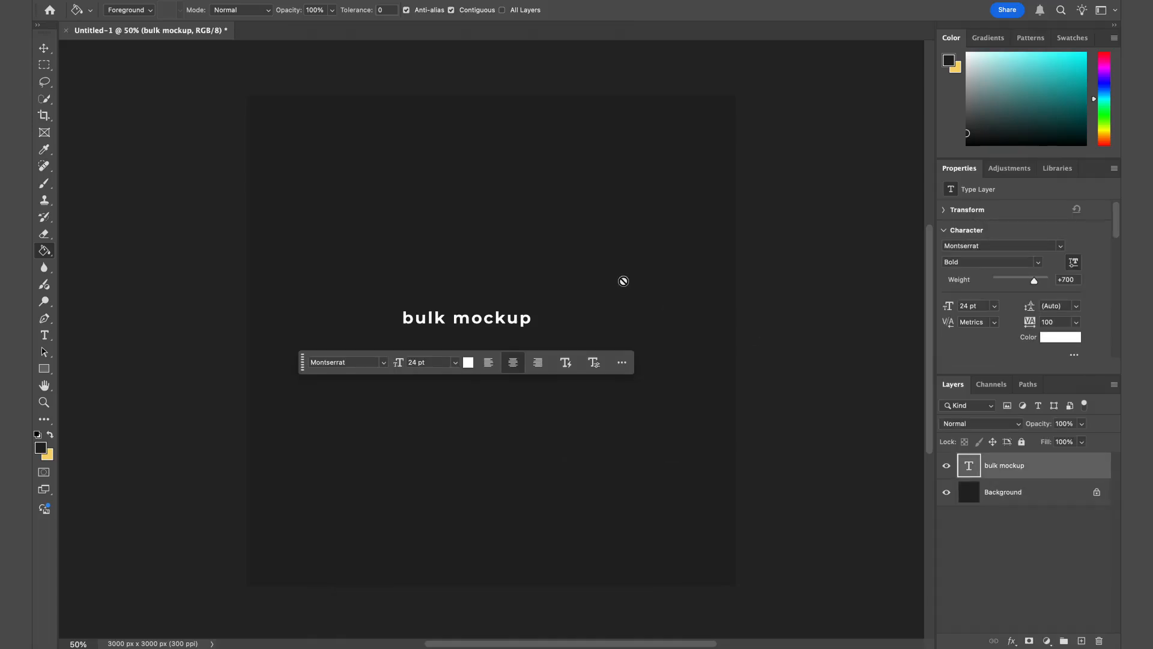
Step: Set the "bulk mockup" text to all caps and move it to the canvas's upper-left area, centred at about X 803, Y 426 px
{"action": "key", "text": "t"}
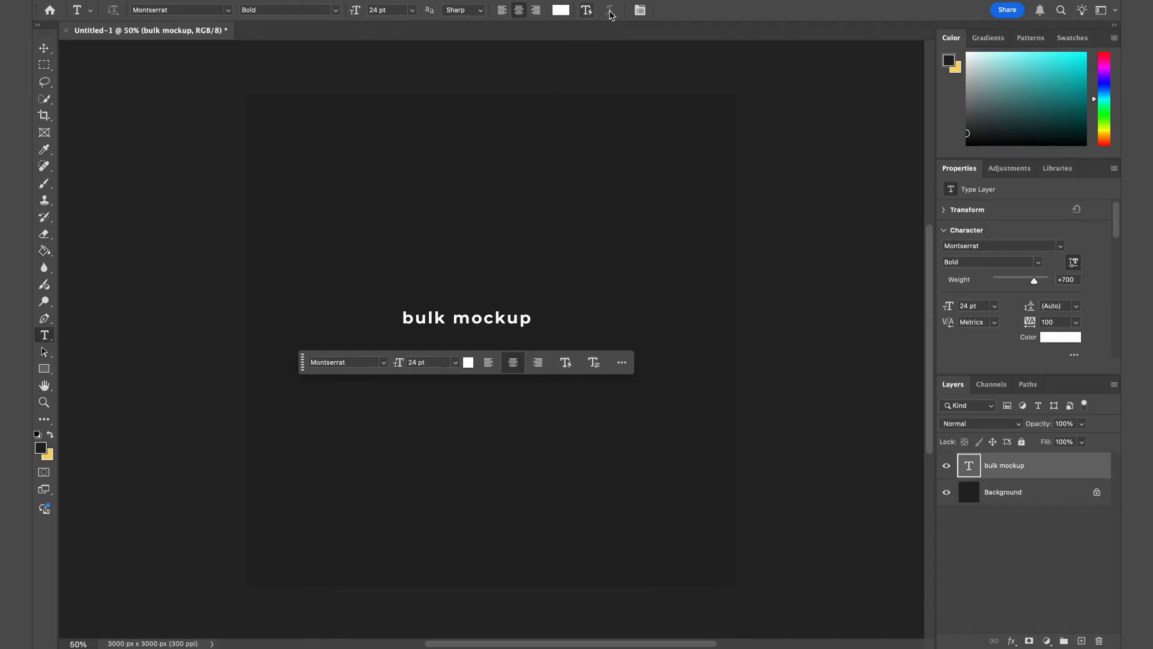
{"action": "left_click", "coordinate": [641, 10]}
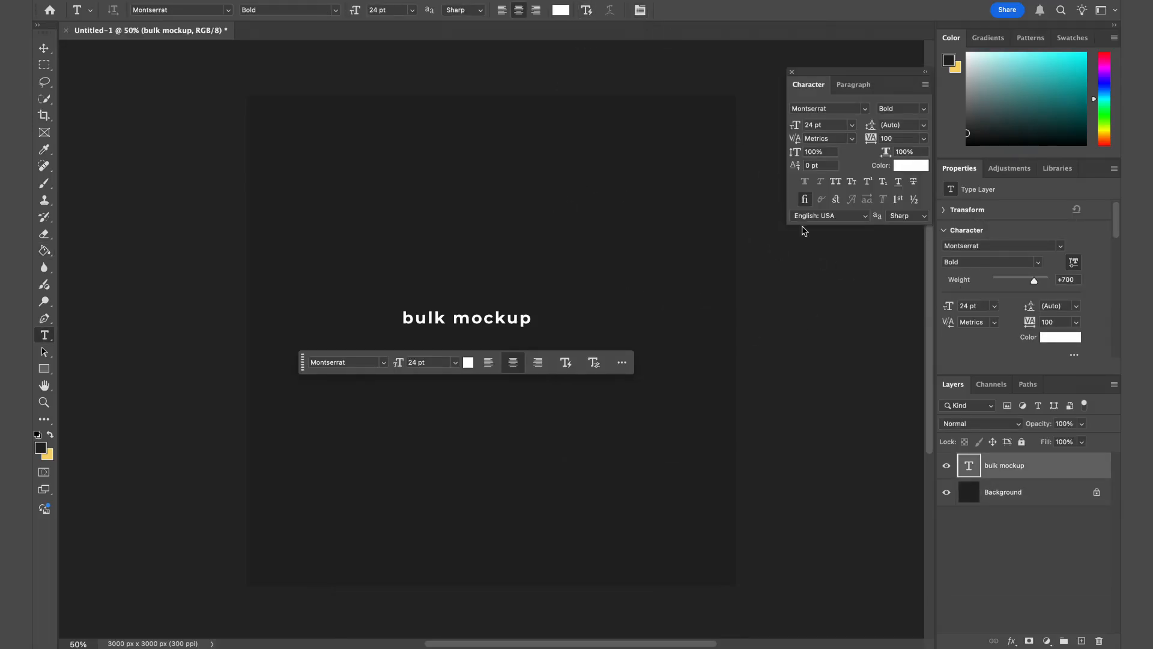
{"action": "left_click", "coordinate": [836, 182]}
{"action": "key", "text": "ctrl+t"}
{"action": "left_click_drag", "start_coordinate": [507, 322], "coordinate": [419, 169]}
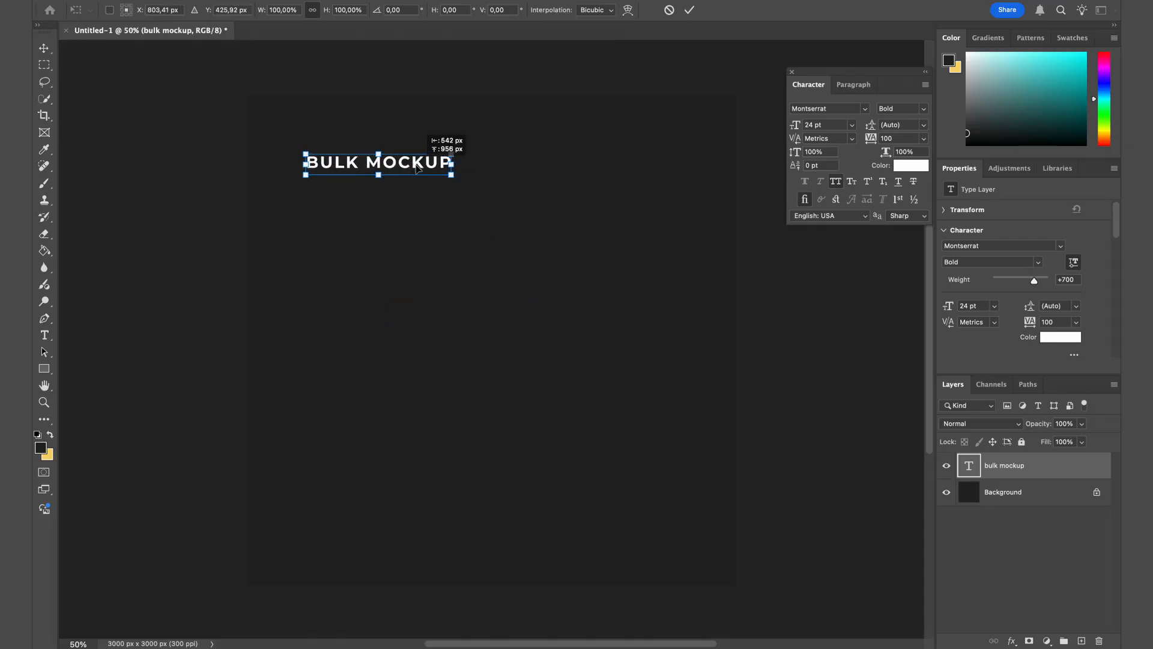
{"action": "key", "text": "Return"}
Step: Scale the BULK MOCKUP text down to about 16.53 pt and place it near the canvas's upper-left corner
{"action": "key", "text": "z"}
{"action": "left_click_drag", "start_coordinate": [380, 126], "coordinate": [405, 136]}
{"action": "key", "text": "ctrl+t"}
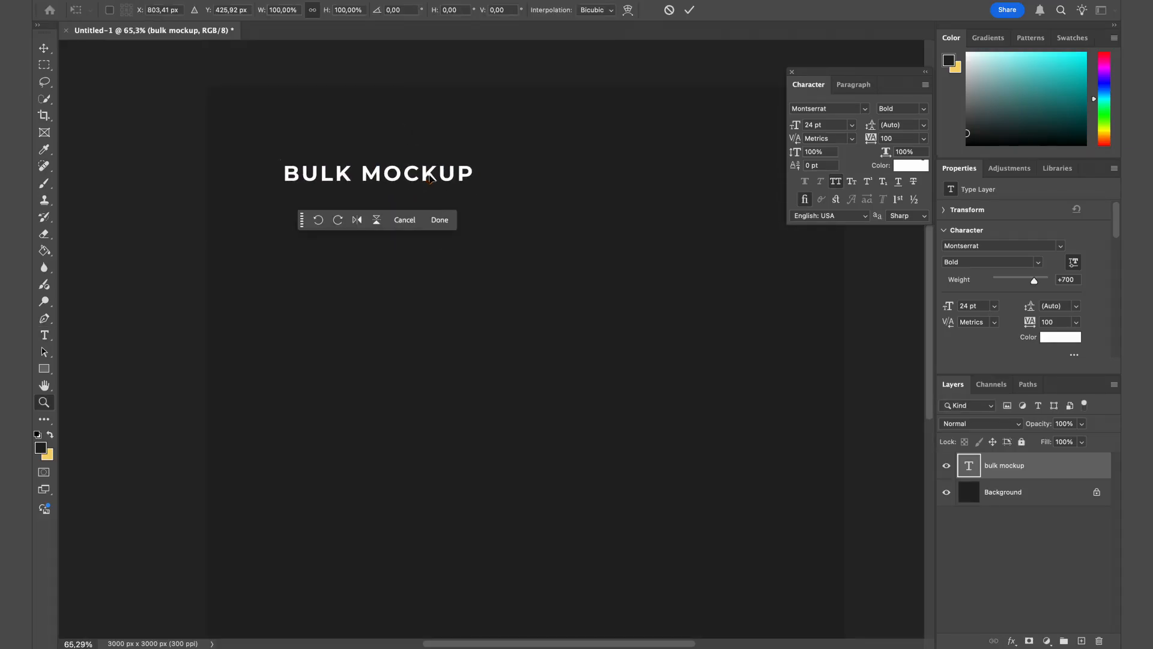
{"action": "left_click_drag", "start_coordinate": [430, 177], "coordinate": [583, 137]}
{"action": "key", "text": "Return"}
{"action": "key", "text": "z"}
Step: Duplicate the BULK MOCKUP text twice and place the copies in a row at the canvas's top centre and right edge
{"action": "key", "text": "ctrl+j"}
{"action": "key", "text": "ctrl+t"}
{"action": "key", "text": "Return"}
{"action": "key", "text": "ctrl+j"}
{"action": "key", "text": "ctrl+t"}
{"action": "key", "text": "Return"}
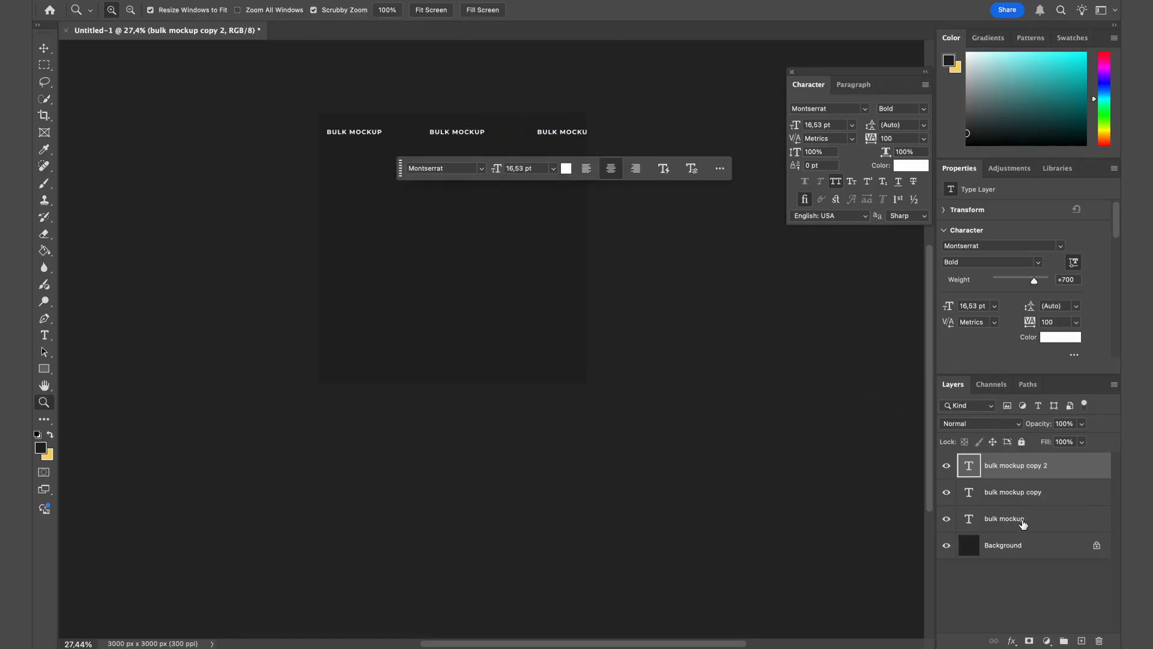
Step: Merge the three BULK MOCKUP text layers into a single layer
{"action": "left_click", "coordinate": [1023, 524], "text": "shift"}
{"action": "left_click_drag", "start_coordinate": [497, 196], "coordinate": [537, 213]}
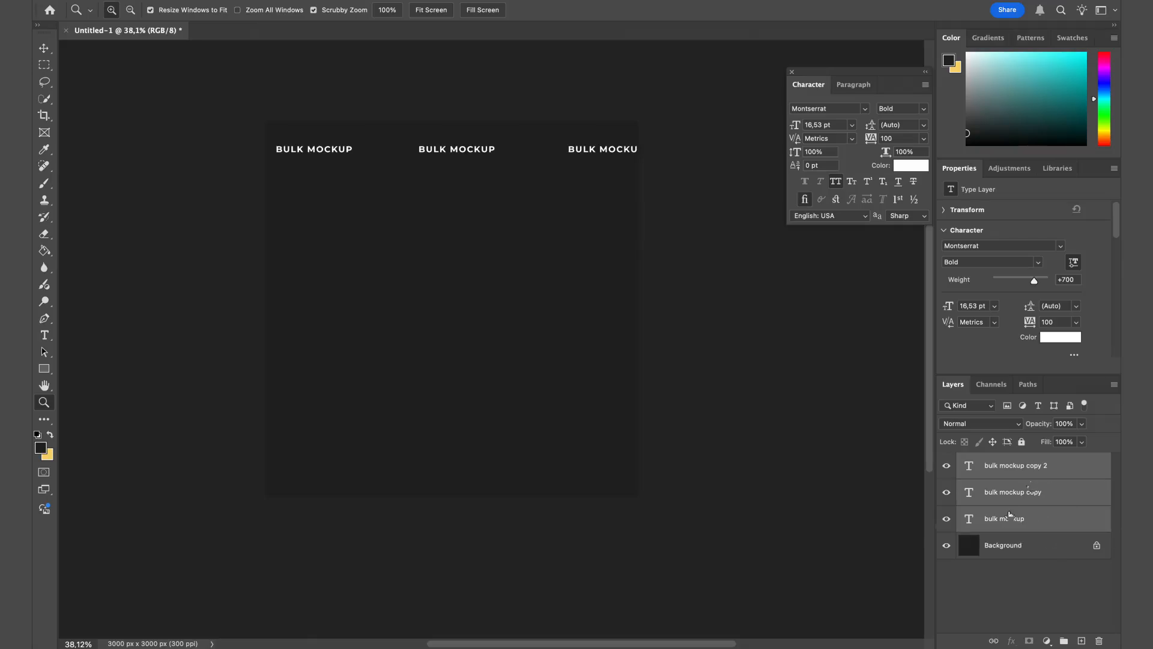
{"action": "left_click", "coordinate": [1074, 470]}
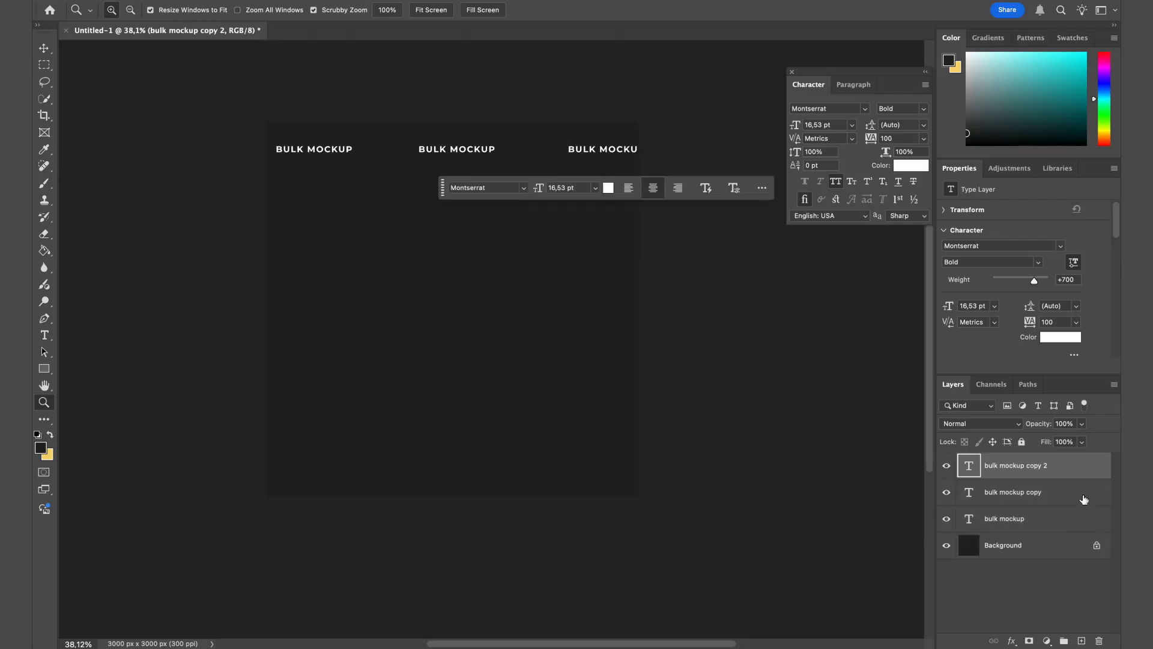
{"action": "left_click", "coordinate": [1054, 526], "text": "shift"}
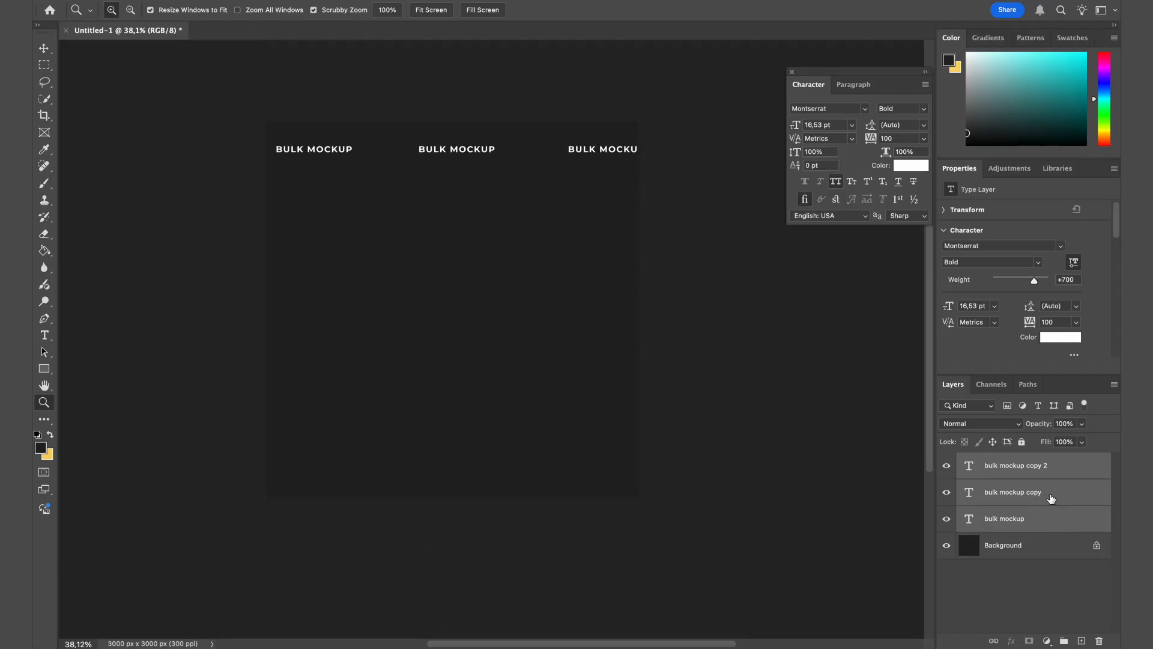
{"action": "key", "text": "ctrl+e"}
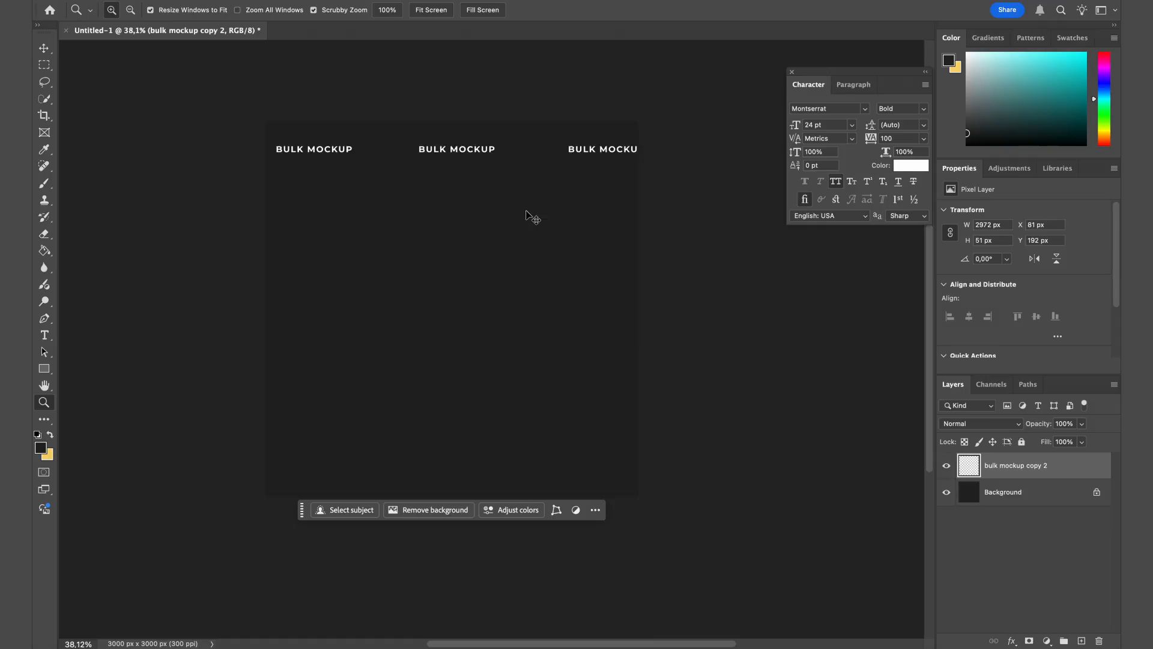
Step: Duplicate the merged text row three times and spread the copies down the canvas, the lowest at about Y 2142 px
{"action": "key", "text": "ctrl+j"}
{"action": "key", "text": "ctrl+t"}
{"action": "left_click_drag", "start_coordinate": [487, 154], "coordinate": [492, 393]}
{"action": "key", "text": "Return"}
{"action": "key", "text": "ctrl+j"}
{"action": "key", "text": "ctrl+t"}
{"action": "key", "text": "Return"}
{"action": "key", "text": "ctrl+j"}
{"action": "key", "text": "ctrl+t"}
{"action": "key", "text": "Return"}
{"action": "key", "text": "z"}
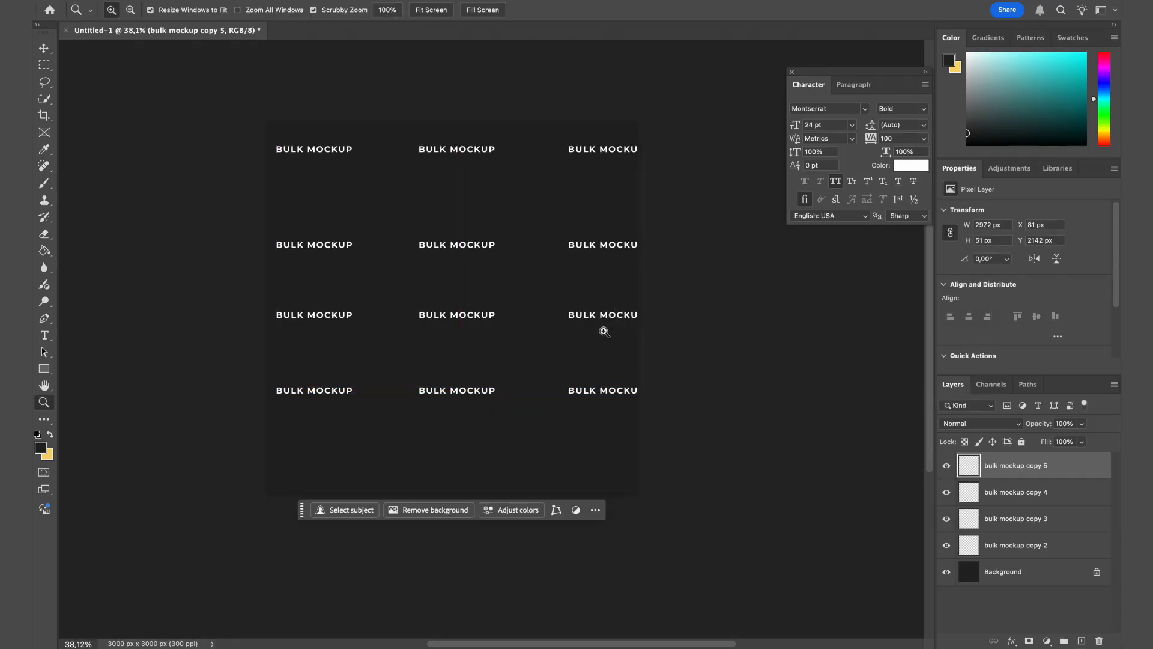
Step: Move the two lowest text rows down together by about 112 px to even out the spacing
{"action": "left_click", "coordinate": [1015, 492], "text": "shift"}
{"action": "key", "text": "super+t"}
{"action": "left_click_drag", "start_coordinate": [607, 337], "coordinate": [608, 346]}
{"action": "key", "text": "Return"}
Step: Duplicate the lowest text row and place the copy at the canvas's bottom edge, at about Y 2850 px
{"action": "left_click", "coordinate": [1004, 466]}
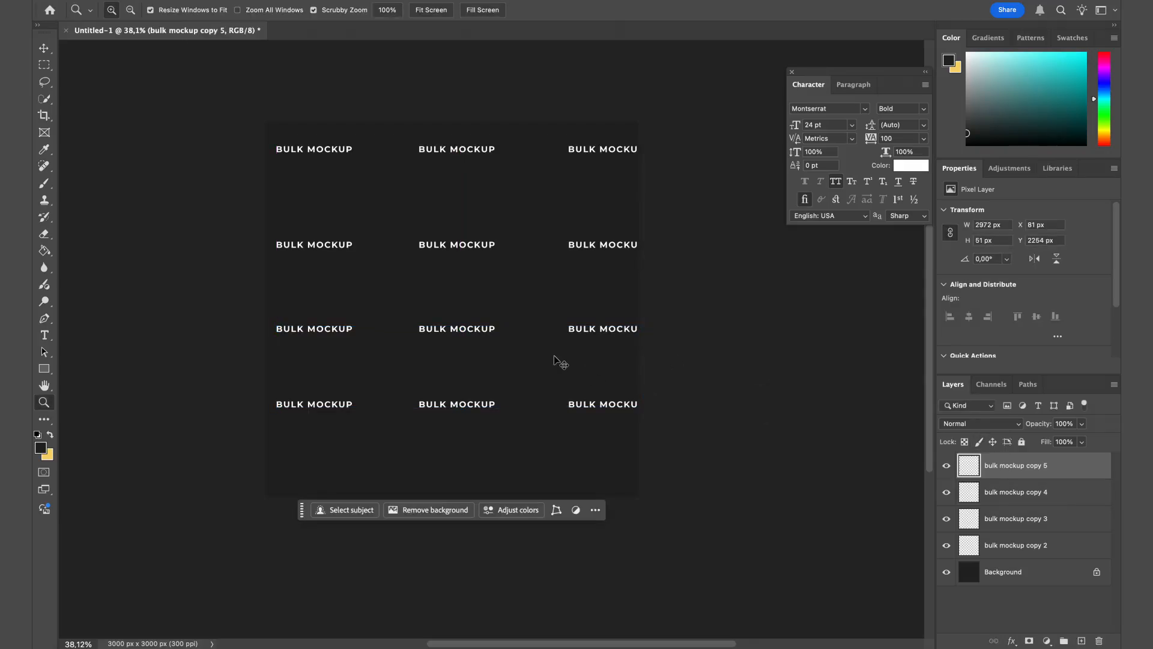
{"action": "key", "text": "super+j"}
{"action": "key", "text": "super+t"}
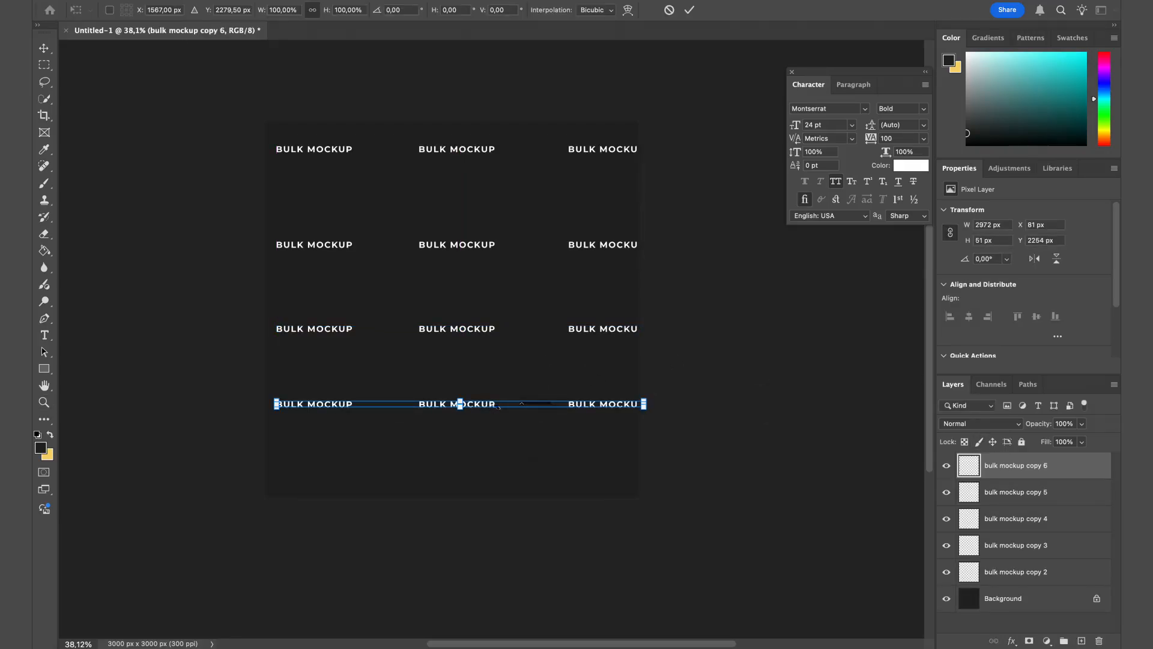
{"action": "left_click_drag", "start_coordinate": [493, 405], "coordinate": [493, 479]}
{"action": "key", "text": "Return"}
{"action": "key", "text": "z"}
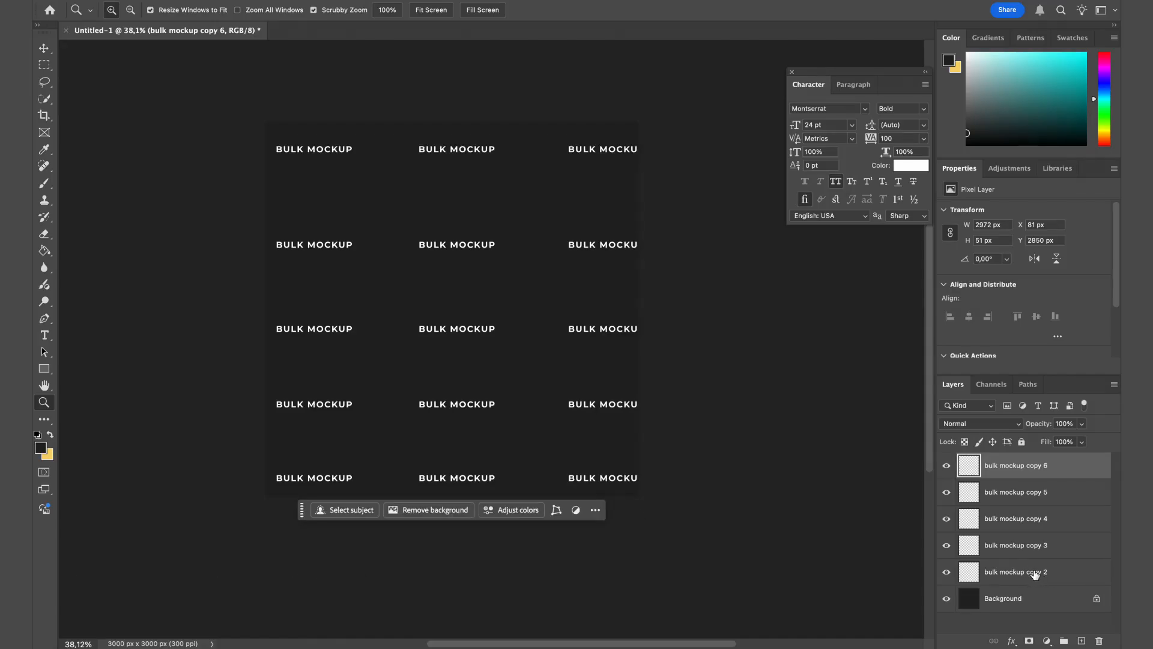
Step: Merge the five text row layers into one layer and set its opacity to 30%
{"action": "left_click", "coordinate": [1035, 575], "text": "shift"}
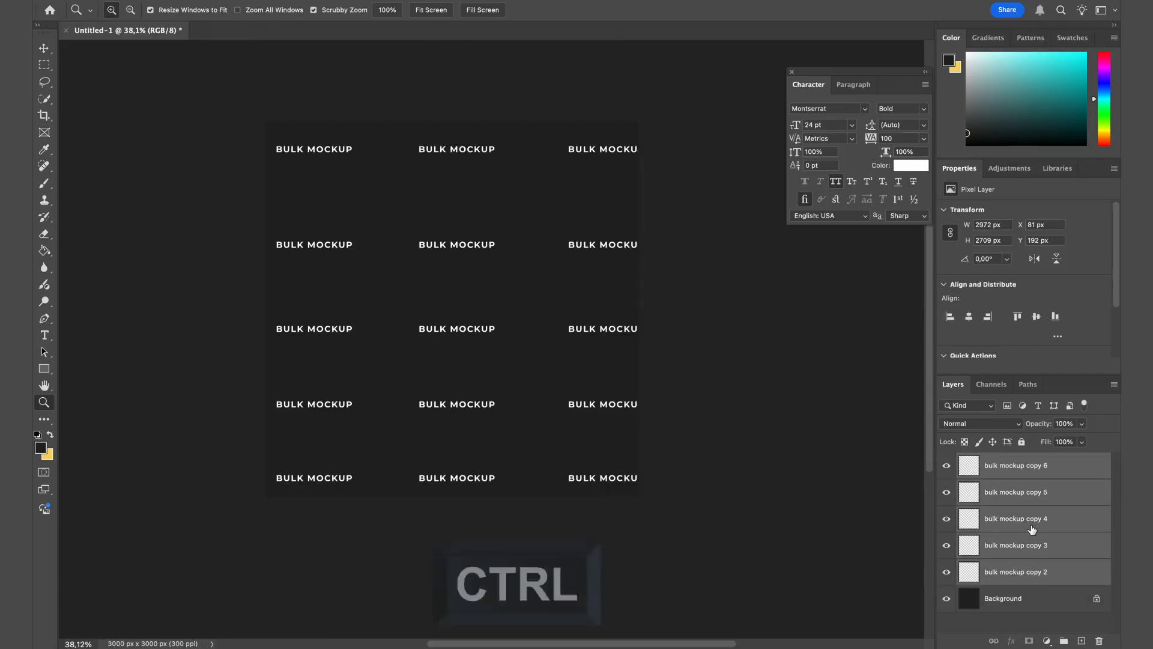
{"action": "key", "text": "ctrl+e"}
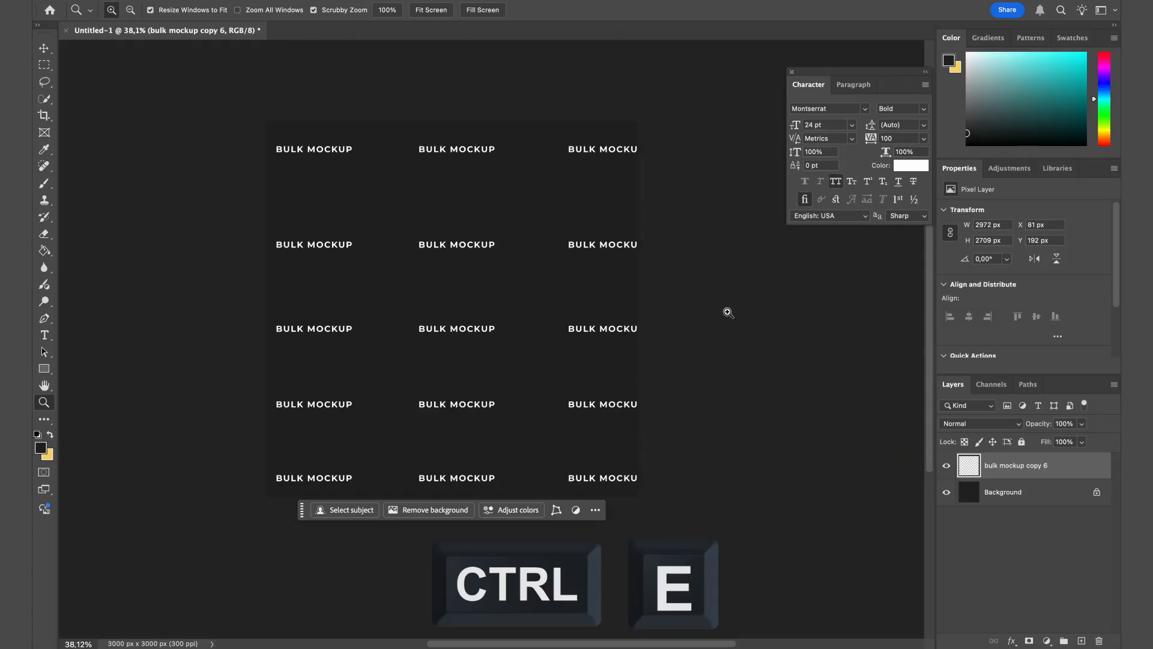
{"action": "left_click_drag", "start_coordinate": [476, 278], "coordinate": [520, 286]}
{"action": "left_click_drag", "start_coordinate": [463, 221], "coordinate": [448, 228]}
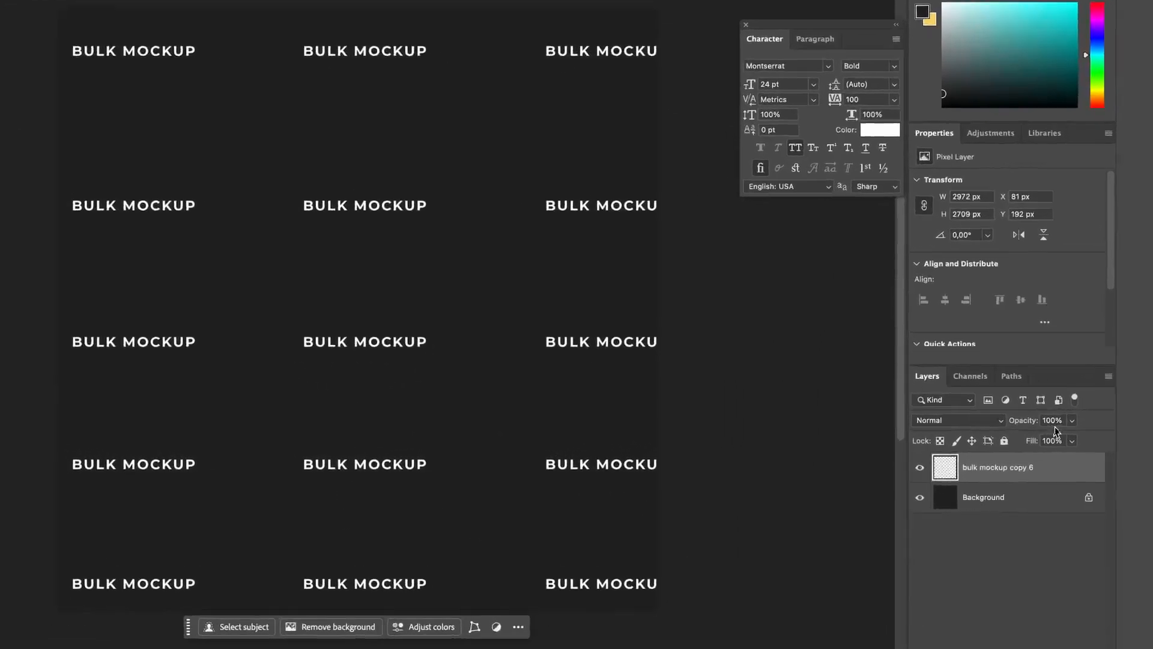
{"action": "left_click", "coordinate": [1065, 426]}
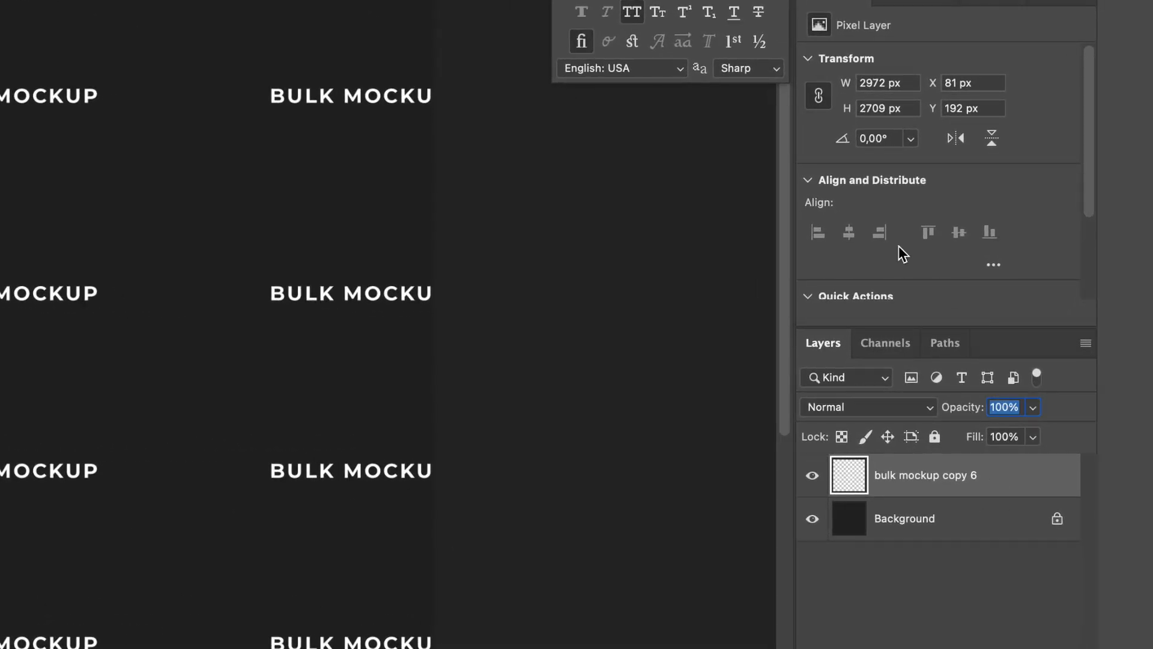
{"action": "type", "text": "30"}
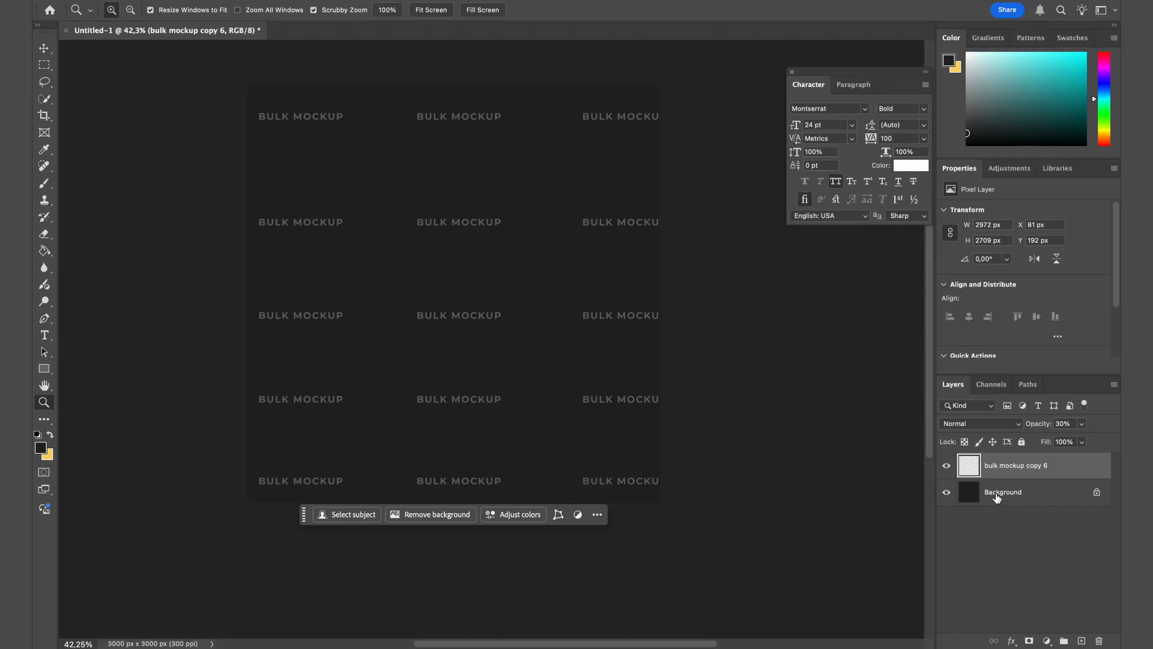
Step: Add a new empty layer directly above the Background, beneath the watermark text layer
{"action": "left_click", "coordinate": [1029, 498]}
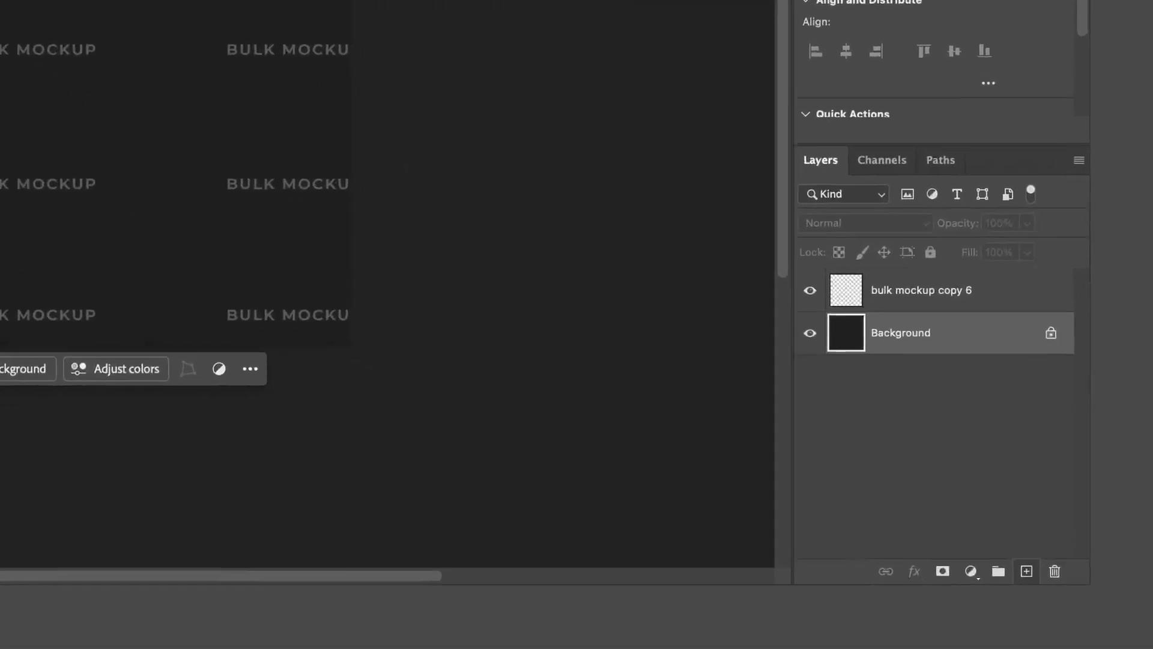
{"action": "left_click", "coordinate": [1004, 543]}
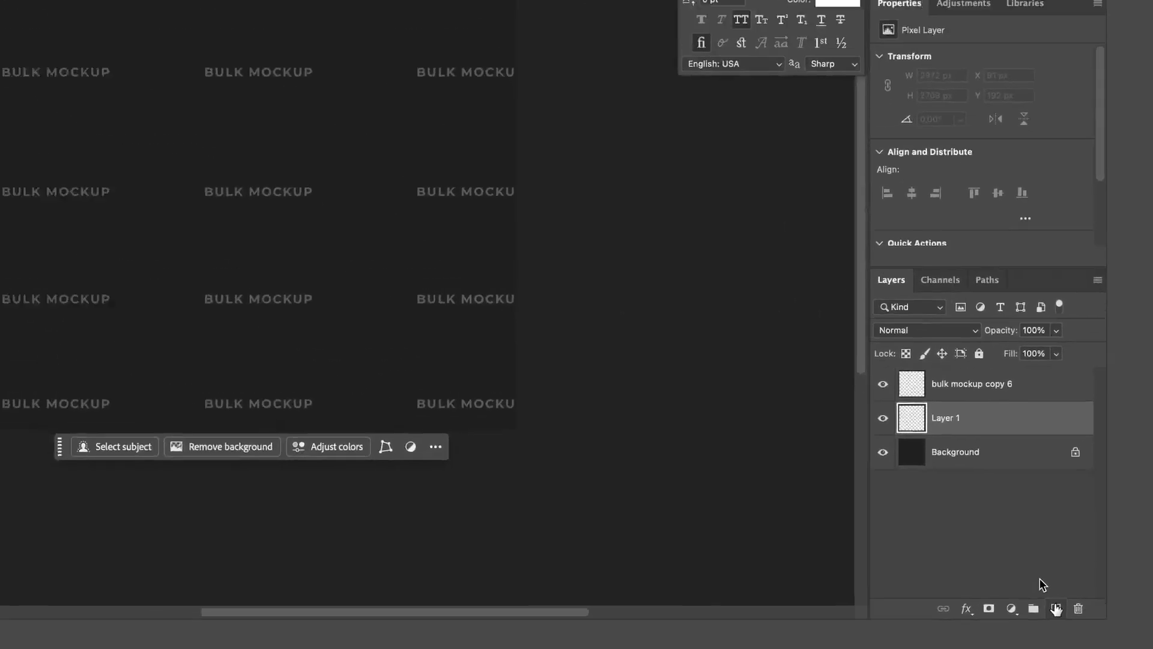
{"action": "key", "text": "ctrl+shift+n"}
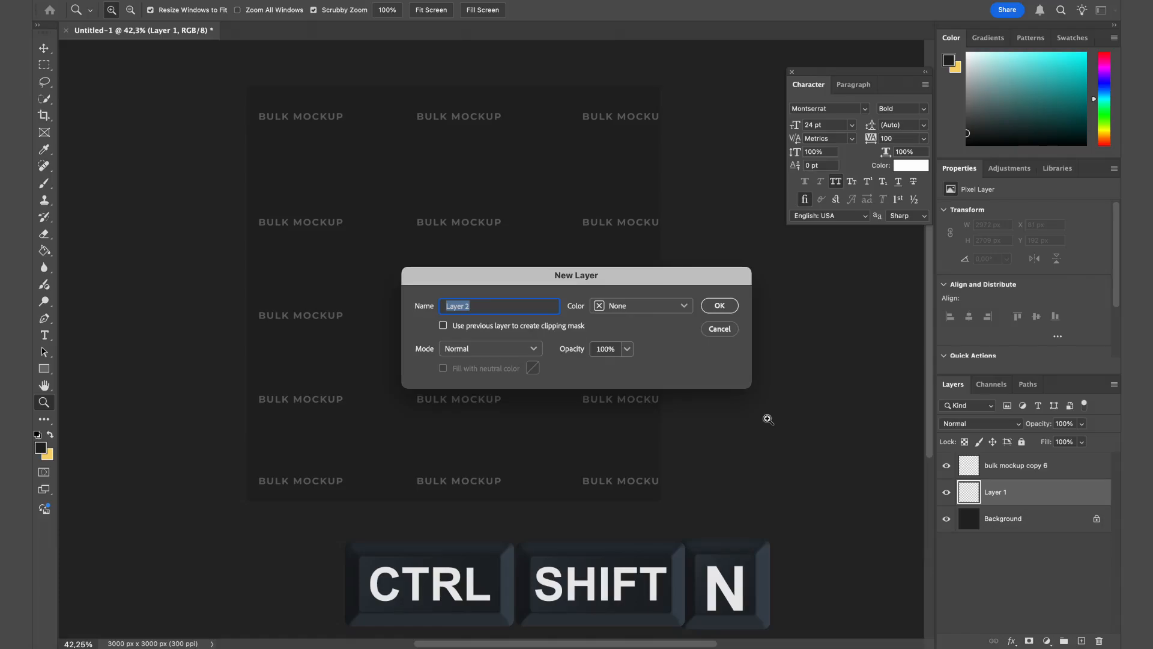
{"action": "key", "text": "Escape"}
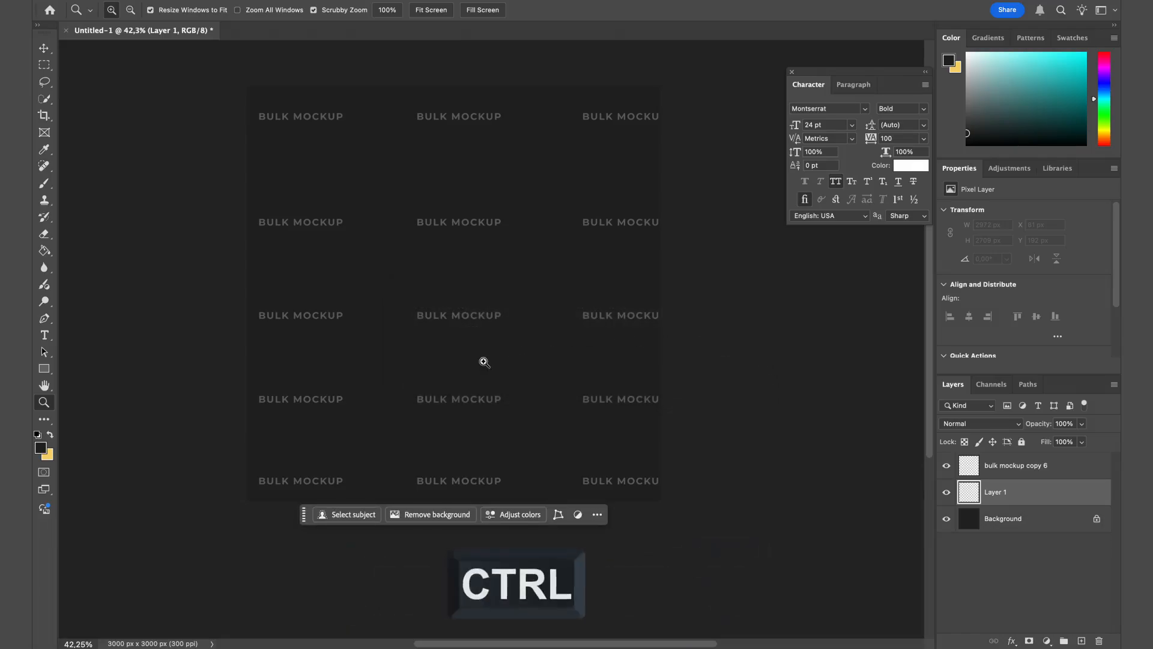
Step: Fill the whole new layer with white using the Paint Bucket tool and clear the selection
{"action": "key", "text": "ctrl+a"}
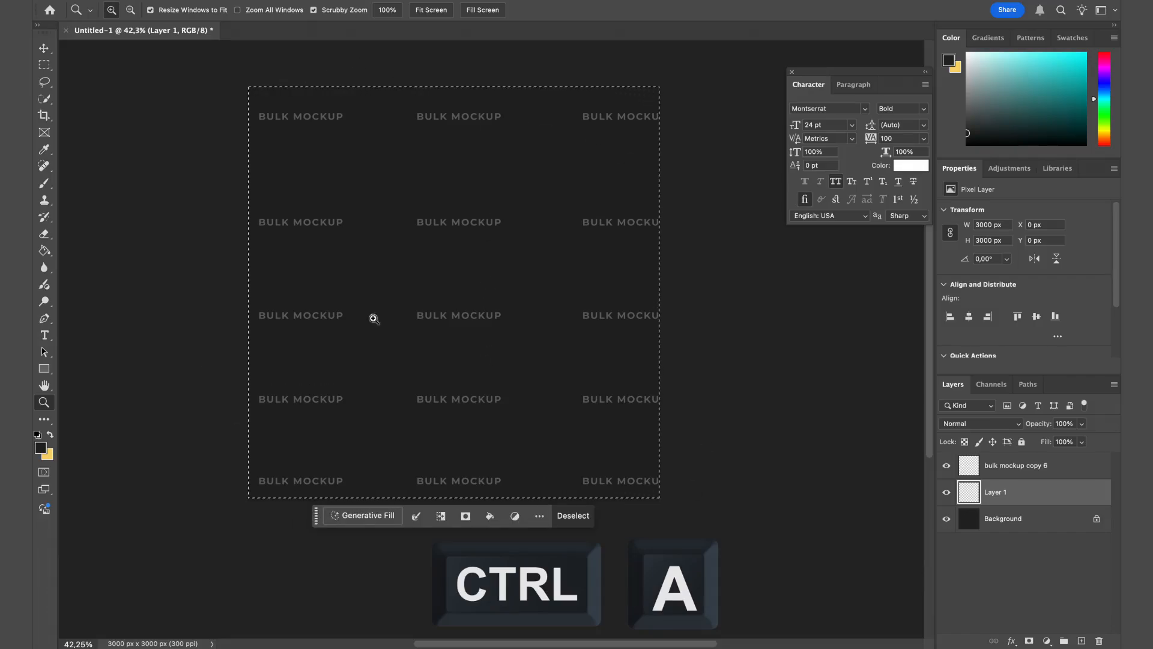
{"action": "key", "text": "g"}
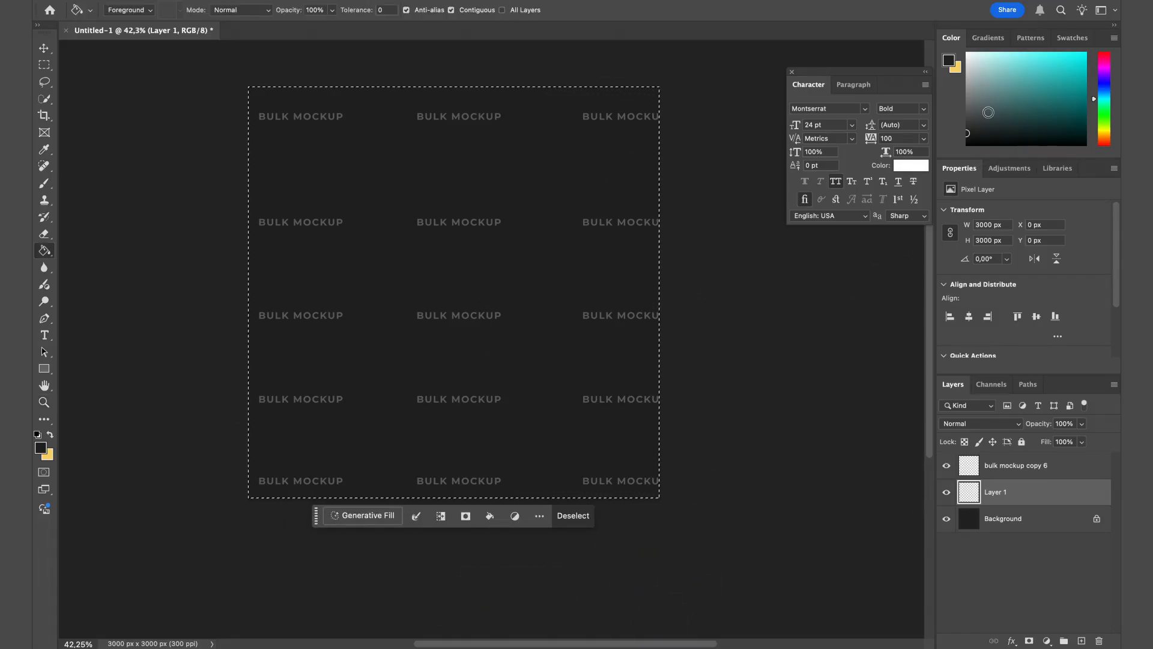
{"action": "left_click_drag", "start_coordinate": [989, 111], "coordinate": [913, 41]}
{"action": "left_click", "coordinate": [502, 316]}
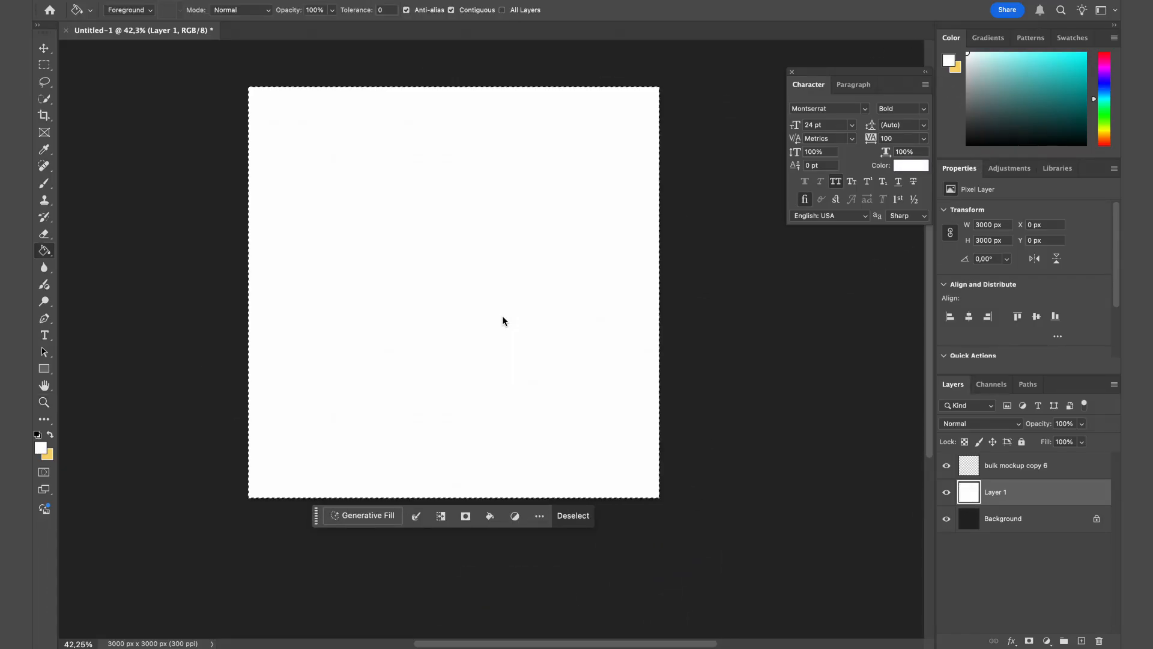
{"action": "key", "text": "m"}
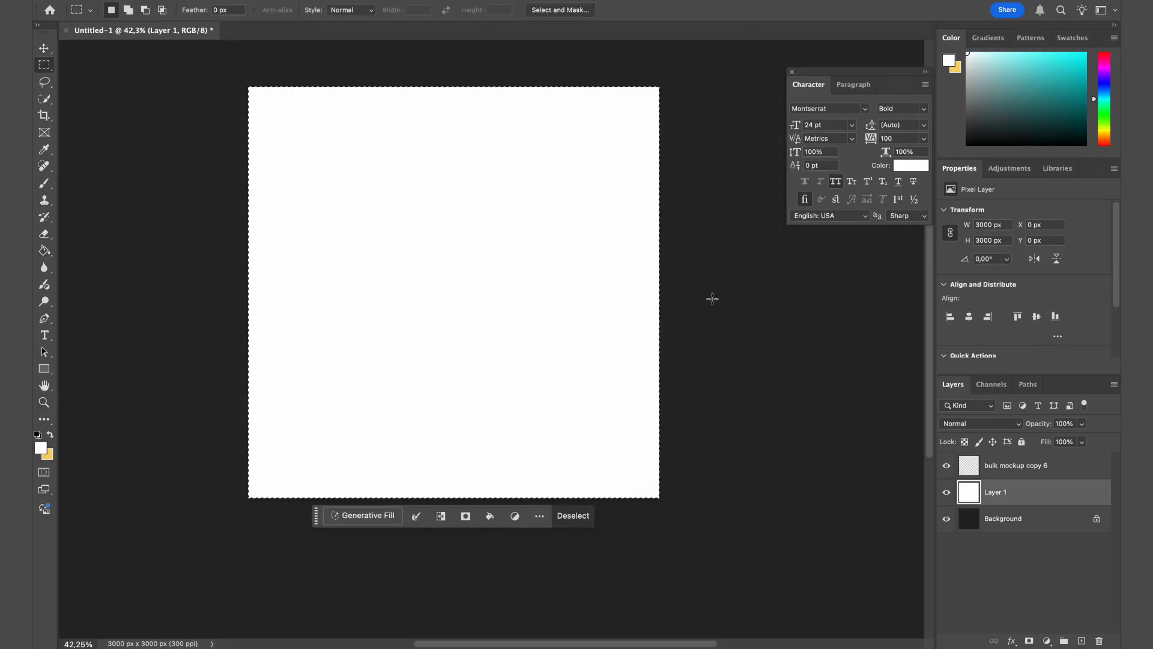
{"action": "key", "text": "ctrl+d"}
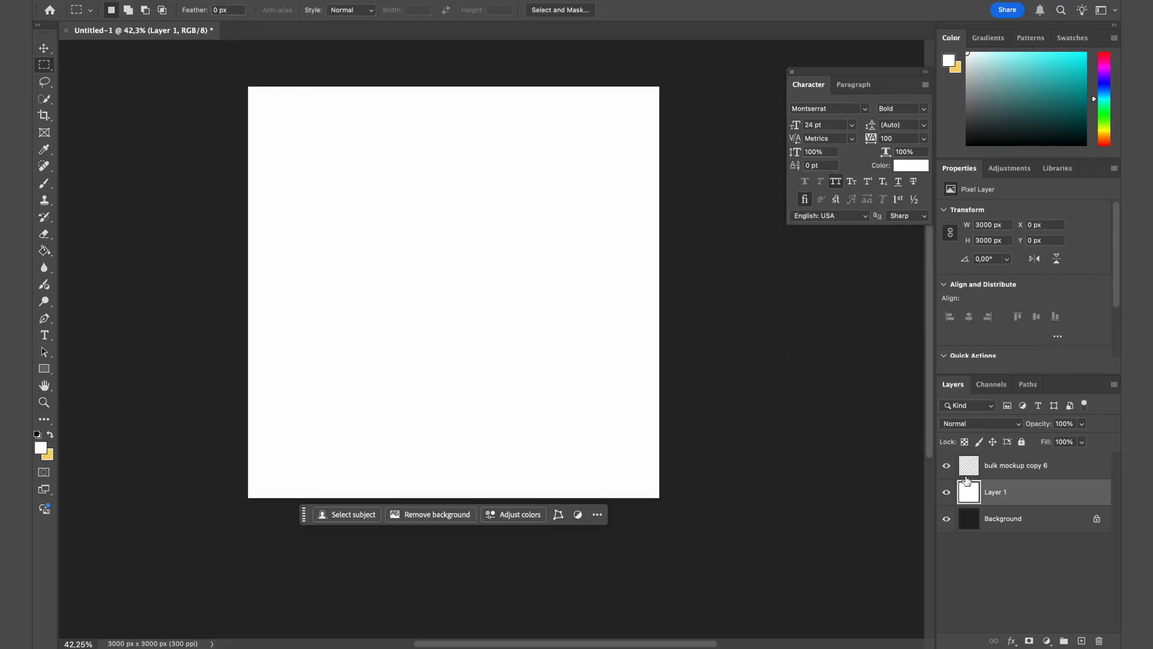
{"action": "right_click", "coordinate": [1050, 495]}
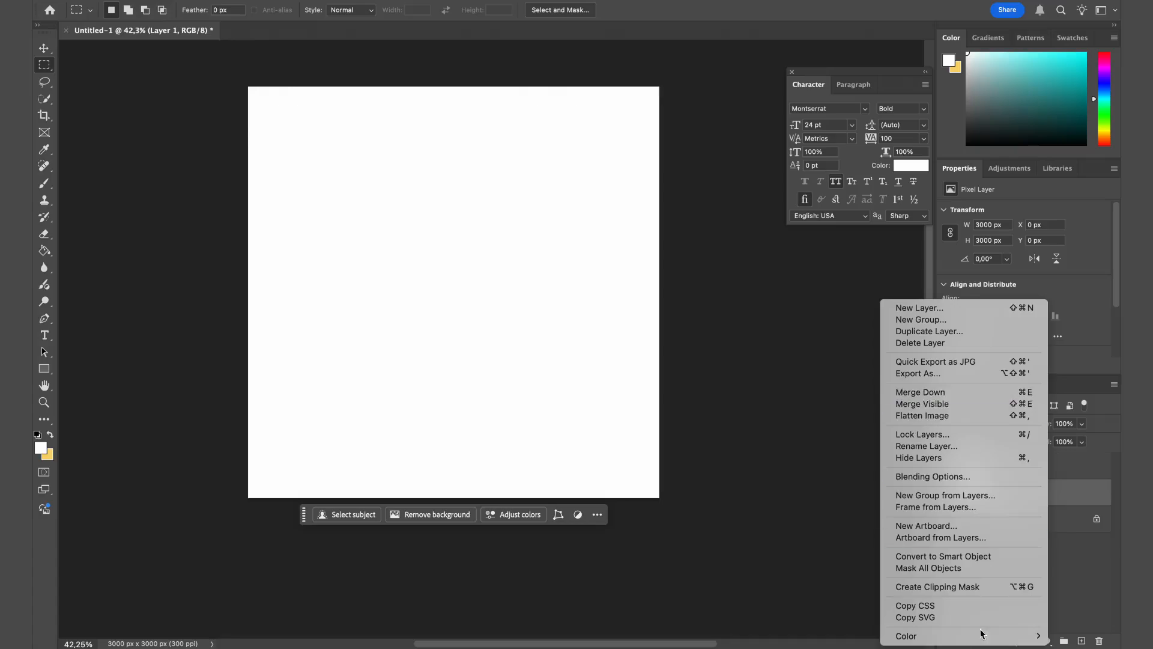
{"action": "left_click", "coordinate": [673, 247]}
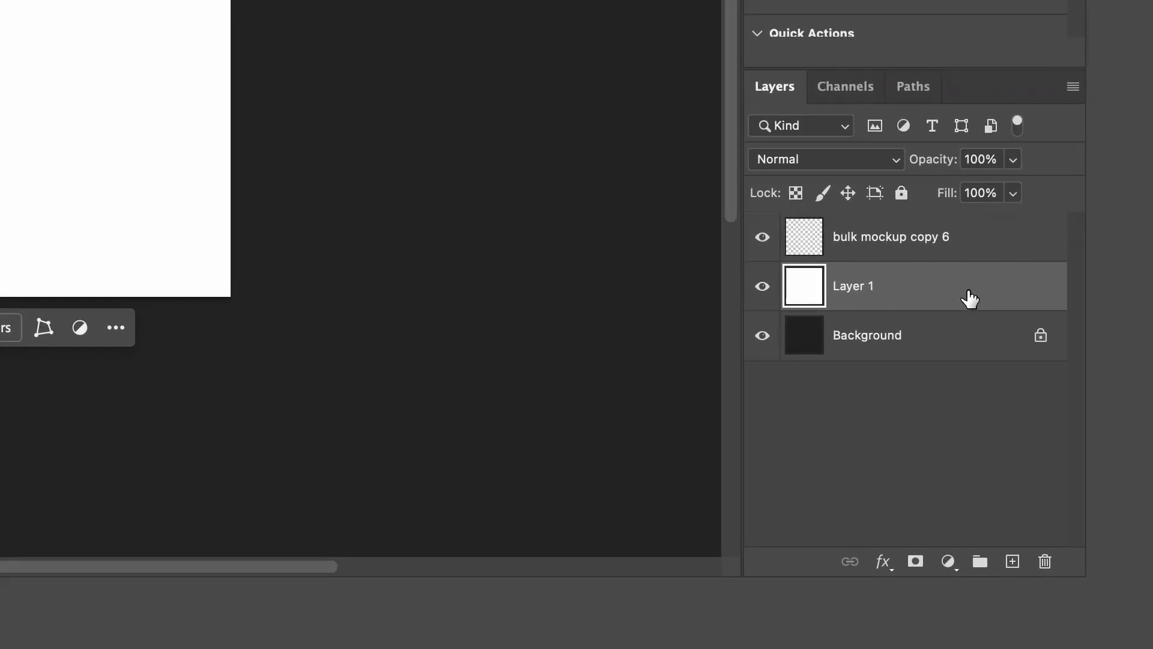
{"action": "right_click", "coordinate": [968, 298]}
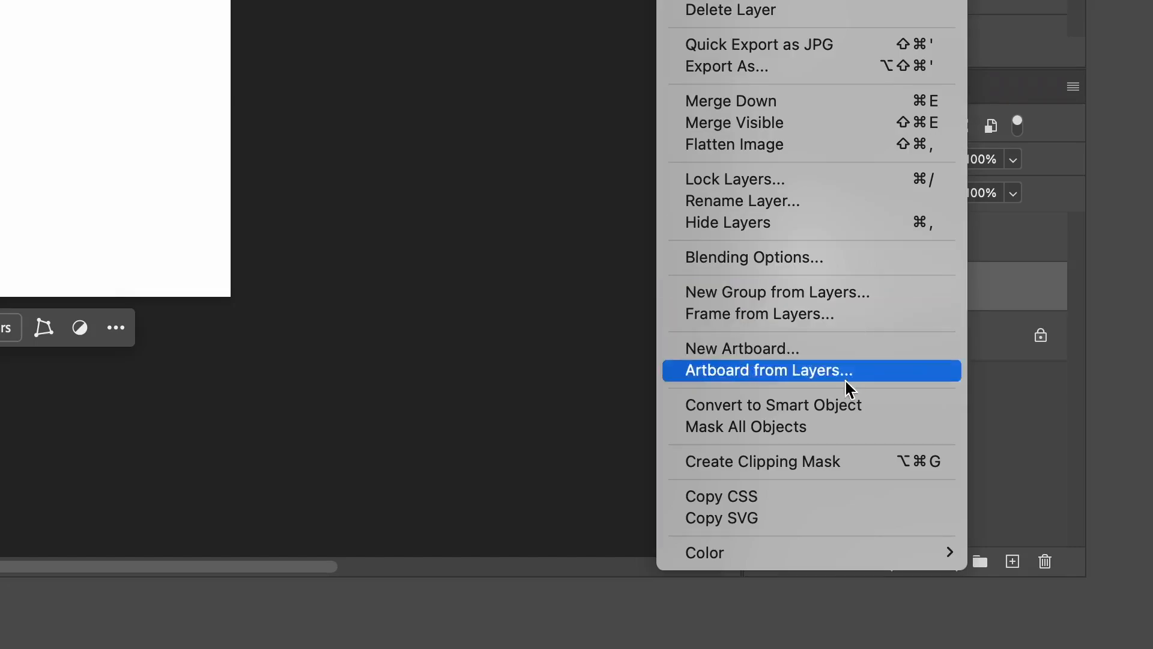
{"action": "left_click", "coordinate": [840, 406]}
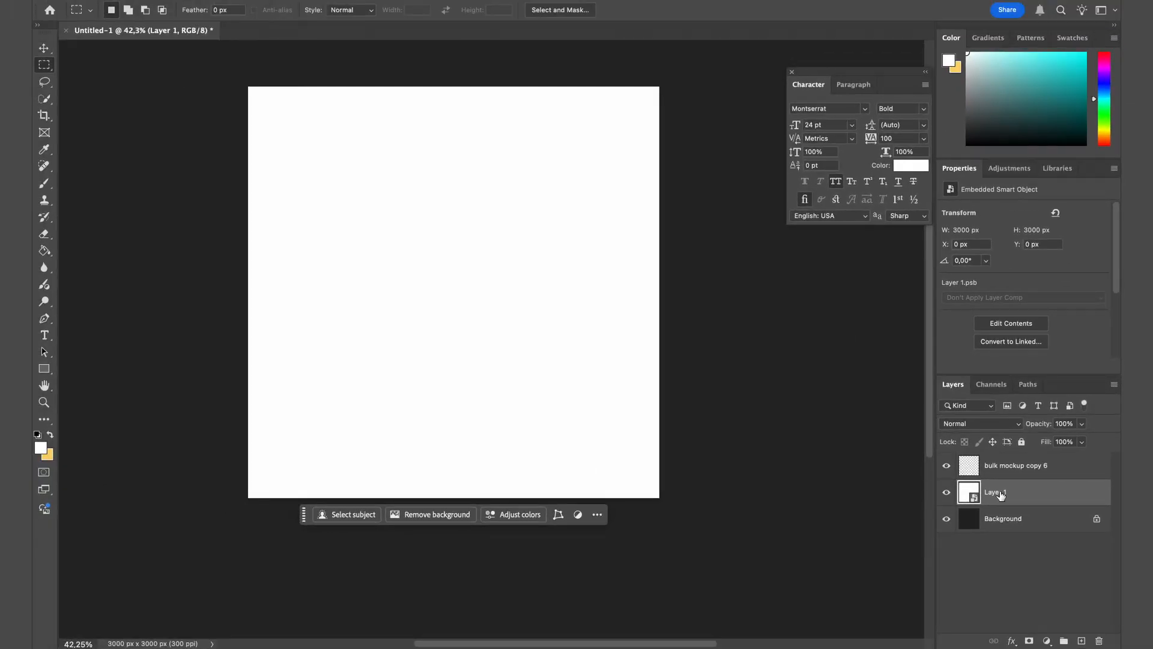
{"action": "type", "text": "@design"}
{"action": "key", "text": "Return"}
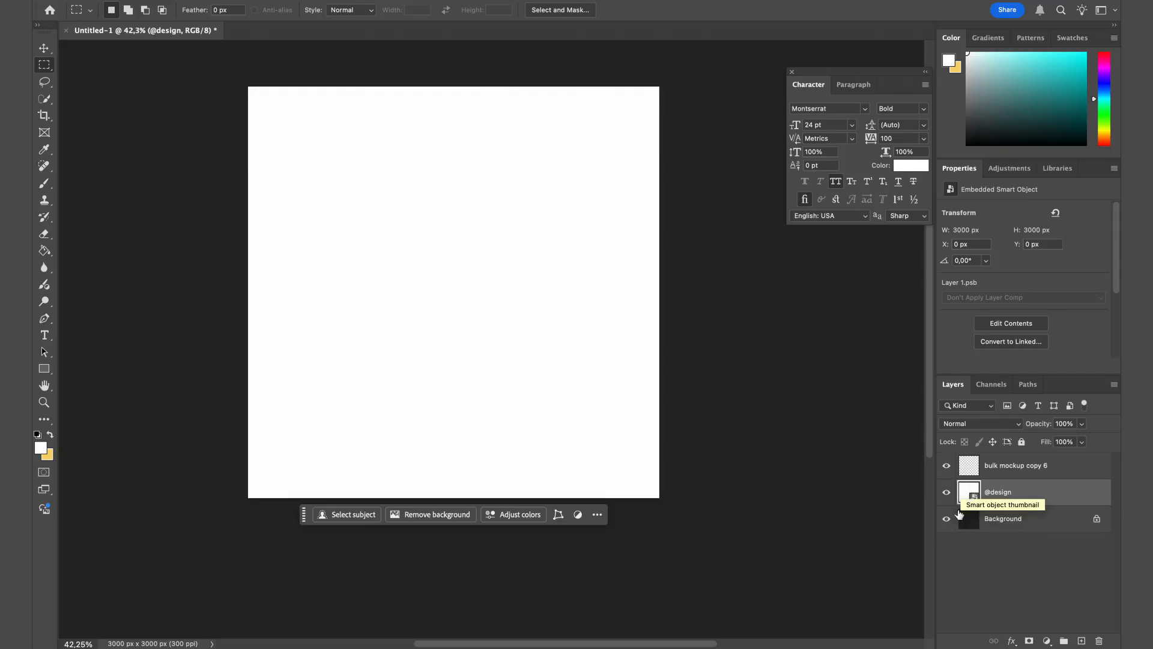
{"action": "double_click", "coordinate": [966, 492]}
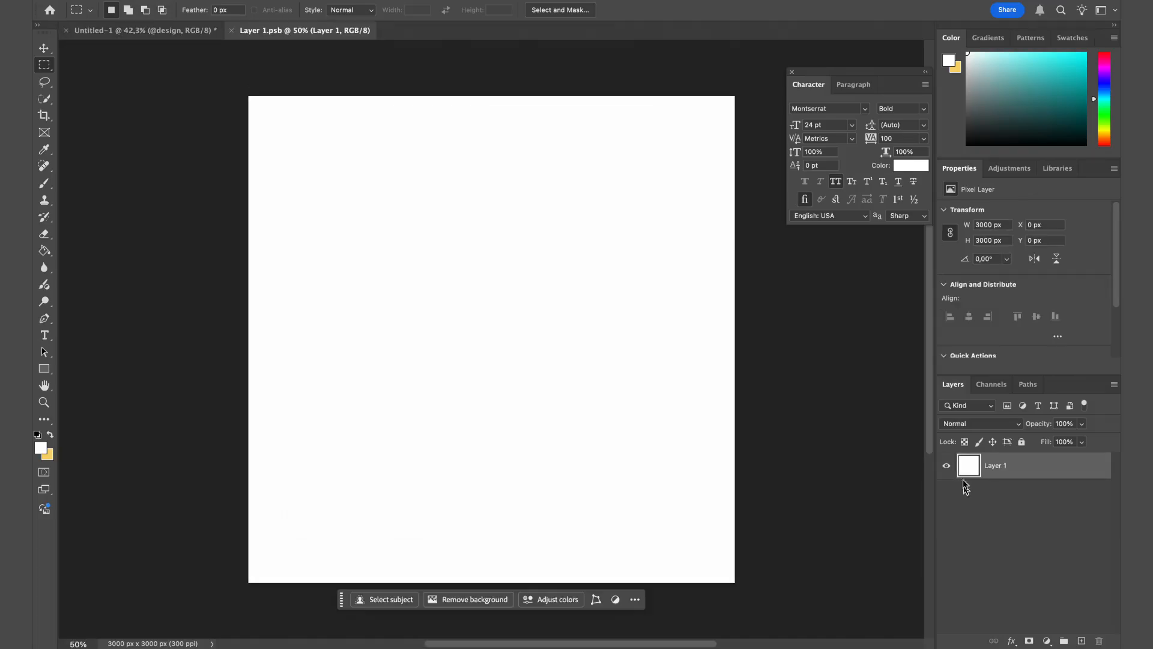
{"action": "scroll", "coordinate": [497, 280], "scroll_direction": "right", "scroll_amount": 2}
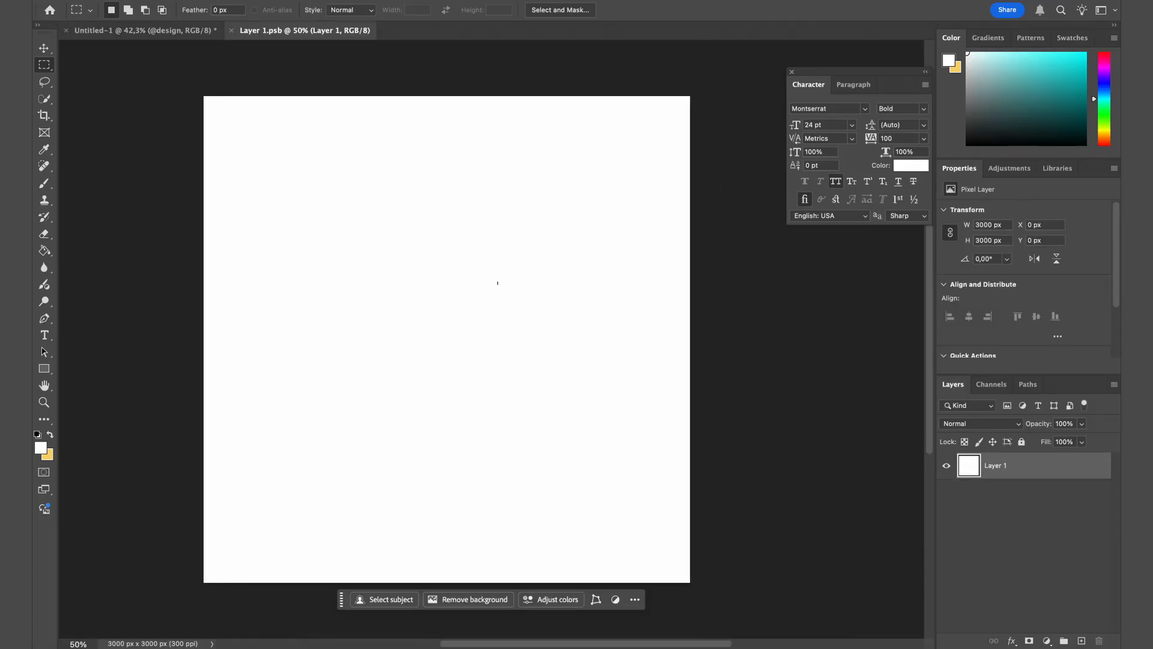
{"action": "scroll", "coordinate": [498, 279], "scroll_direction": "left", "scroll_amount": 2}
{"action": "left_click", "coordinate": [329, 642]}
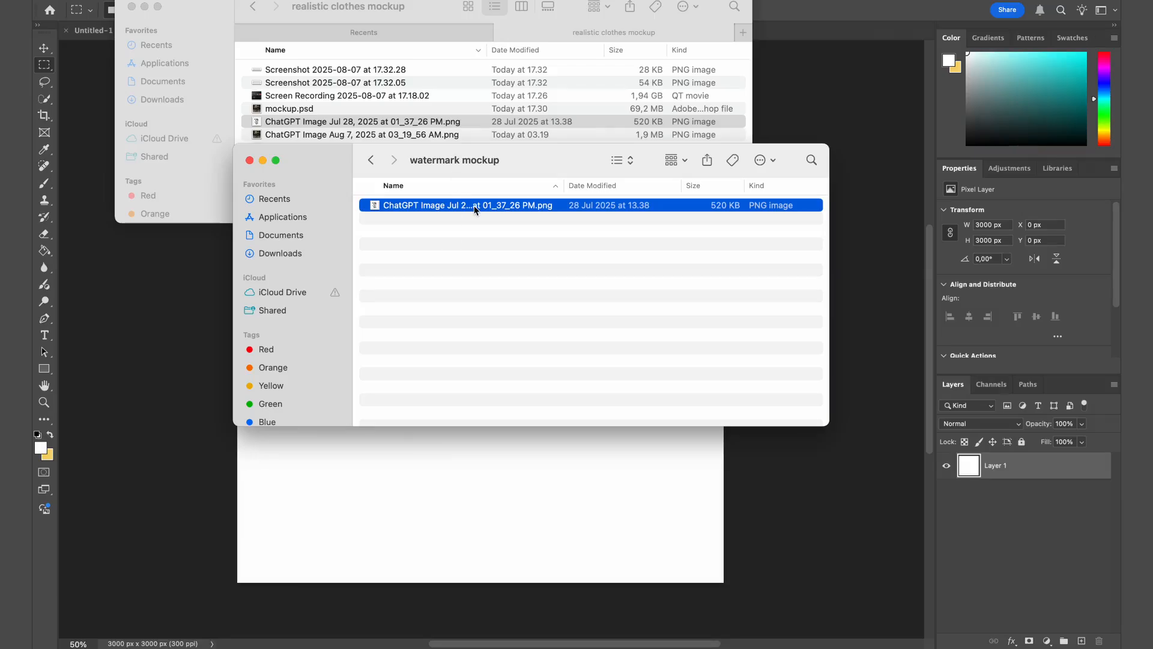
{"action": "left_click_drag", "start_coordinate": [477, 208], "coordinate": [493, 501]}
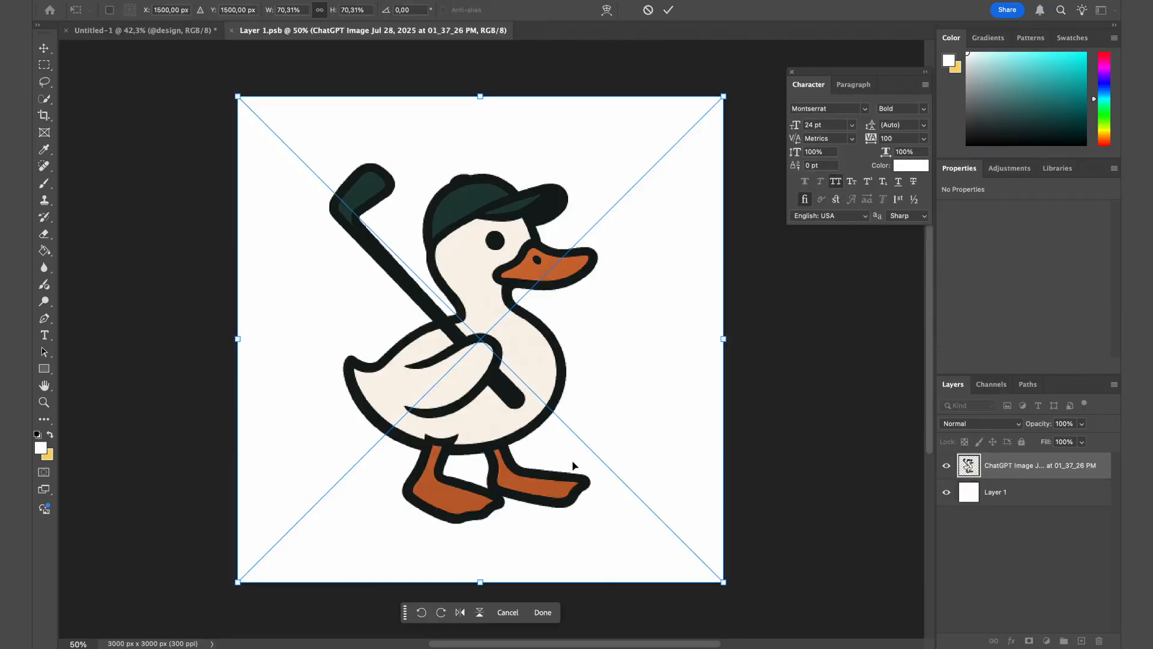
{"action": "key", "text": "Return"}
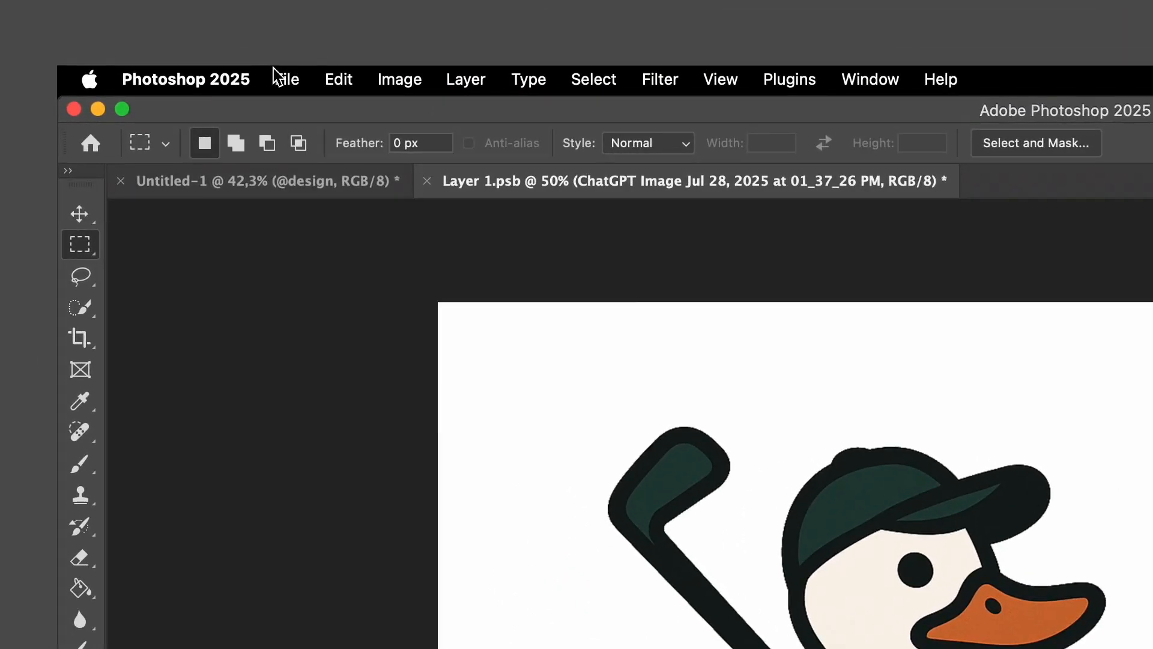
Step: Save the smart object's contents with the duck image and close them, returning to the main mockup document
{"action": "left_click", "coordinate": [279, 78]}
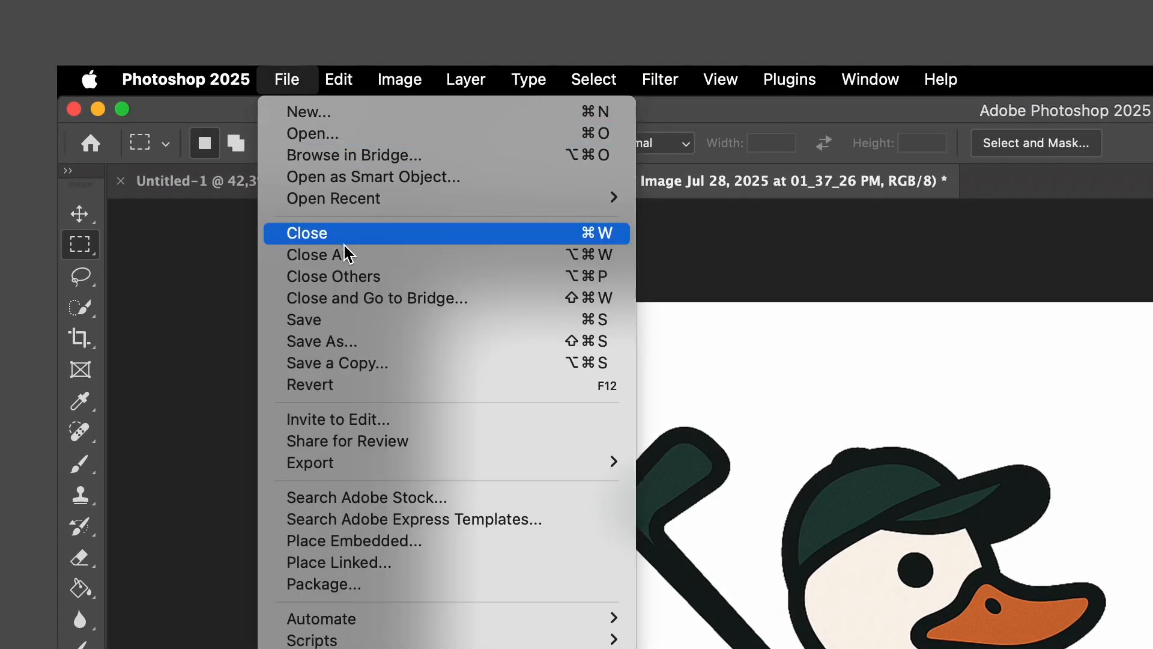
{"action": "left_click", "coordinate": [370, 317]}
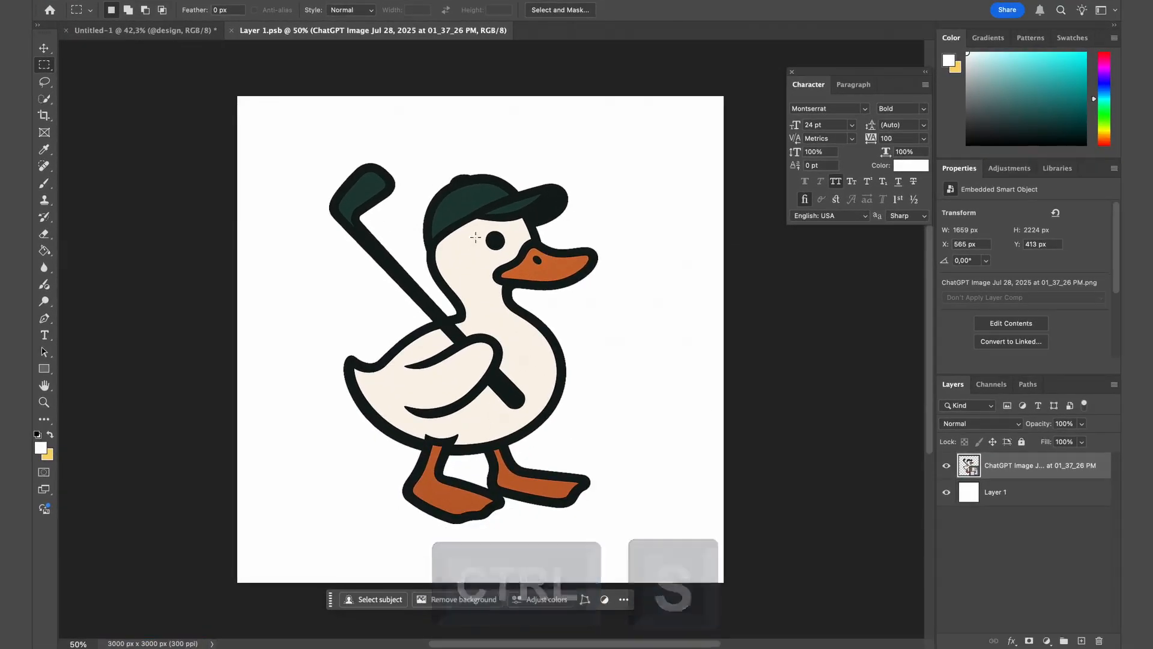
{"action": "left_click", "coordinate": [231, 30]}
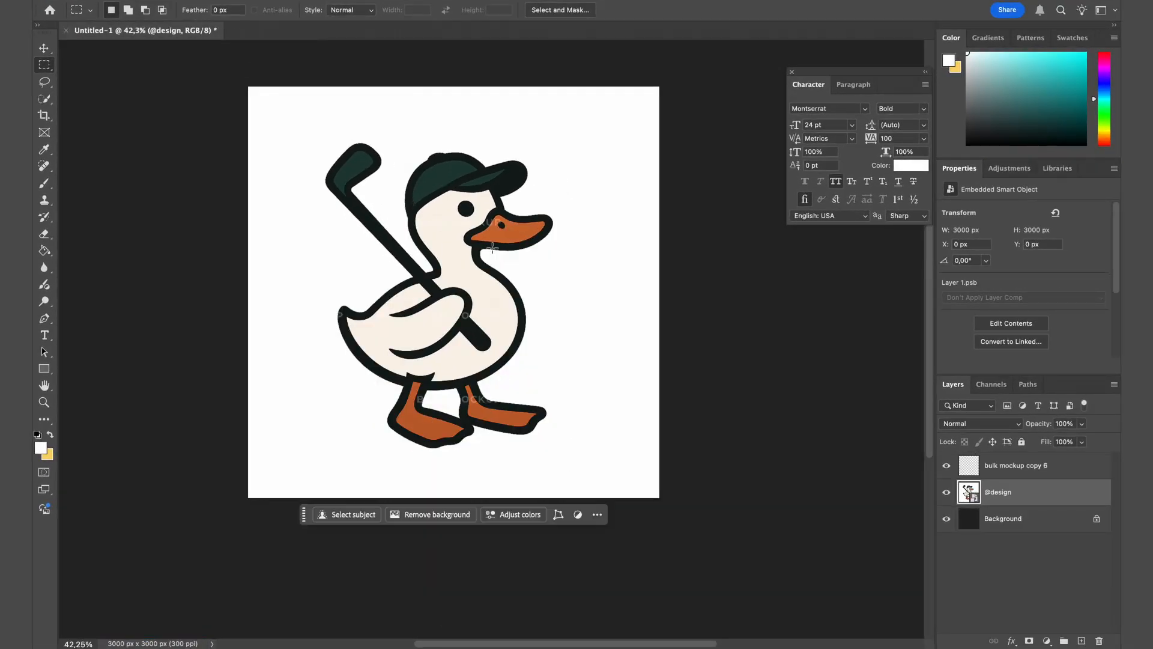
Step: Set the opacity of the BULK MOCKUP watermark text layer to 60%
{"action": "key", "text": "z"}
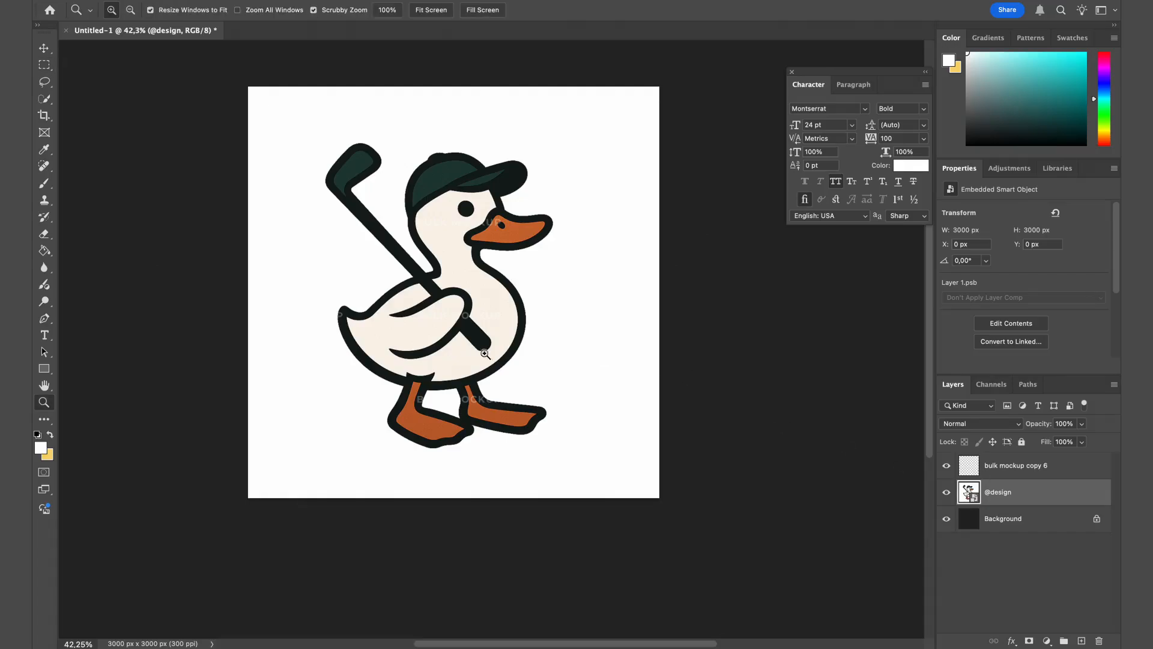
{"action": "mouse_move", "coordinate": [470, 354]}
{"action": "left_mouse_down"}
{"action": "mouse_move", "coordinate": [521, 356]}
{"action": "mouse_move", "coordinate": [487, 359]}
{"action": "left_mouse_up"}
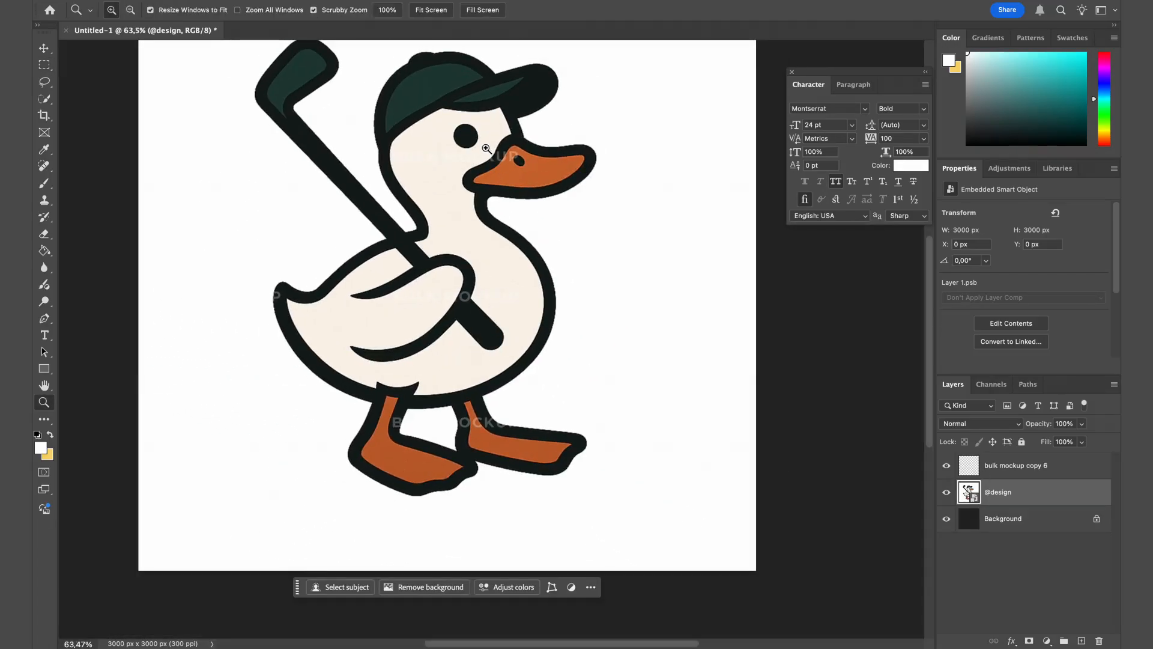
{"action": "mouse_move", "coordinate": [486, 149]}
{"action": "left_mouse_down"}
{"action": "mouse_move", "coordinate": [559, 153]}
{"action": "mouse_move", "coordinate": [501, 163]}
{"action": "left_mouse_up"}
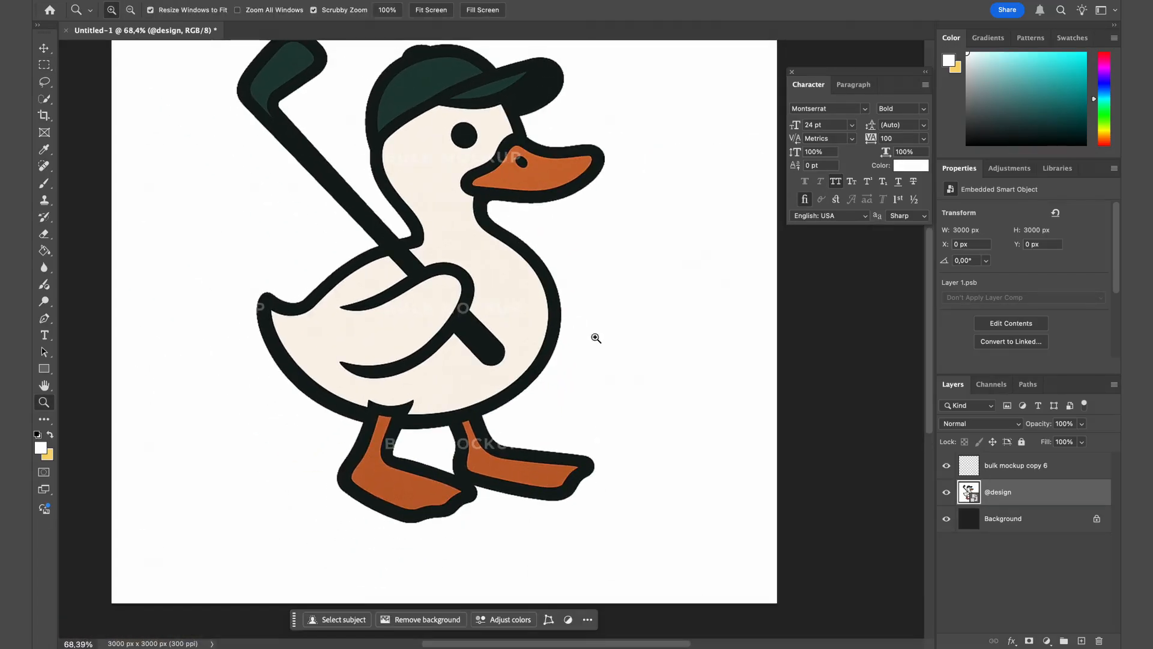
{"action": "left_click", "coordinate": [1032, 468]}
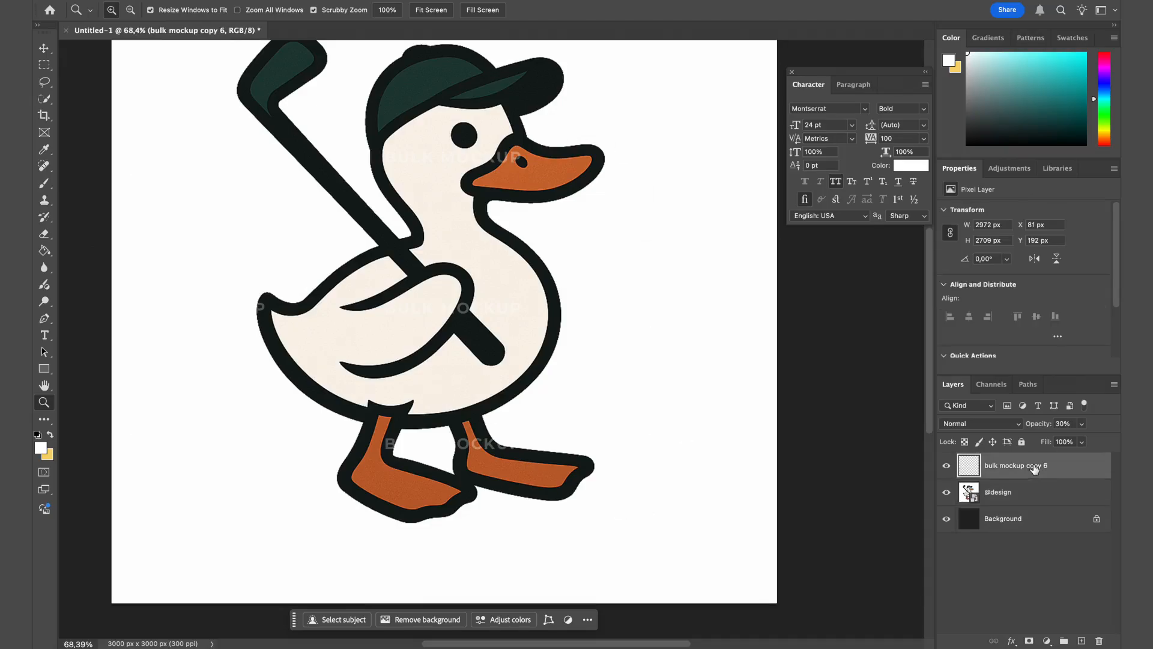
{"action": "left_click_drag", "start_coordinate": [540, 214], "coordinate": [524, 217]}
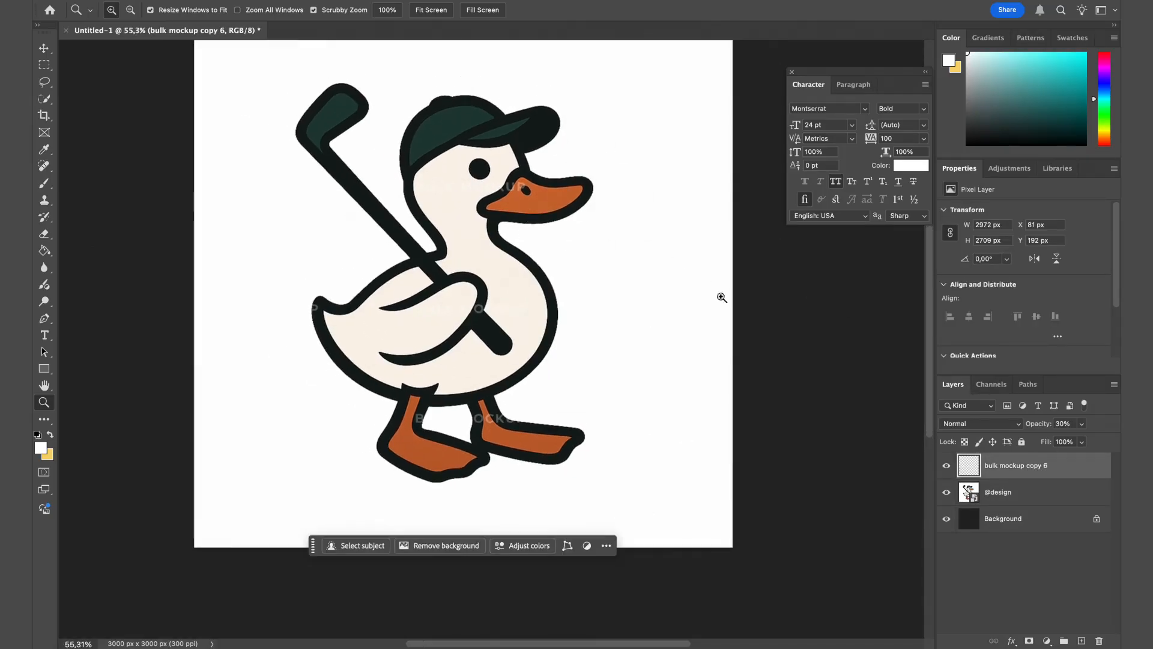
{"action": "left_click", "coordinate": [1073, 426]}
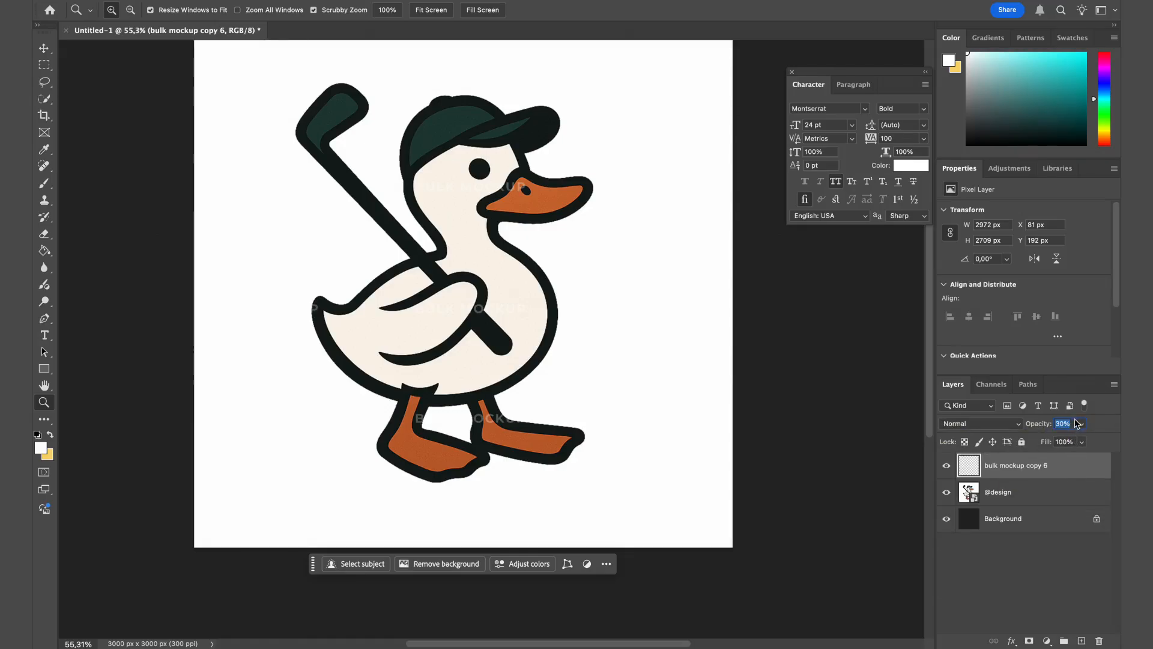
{"action": "type", "text": "60"}
{"action": "left_click_drag", "start_coordinate": [525, 202], "coordinate": [498, 175]}
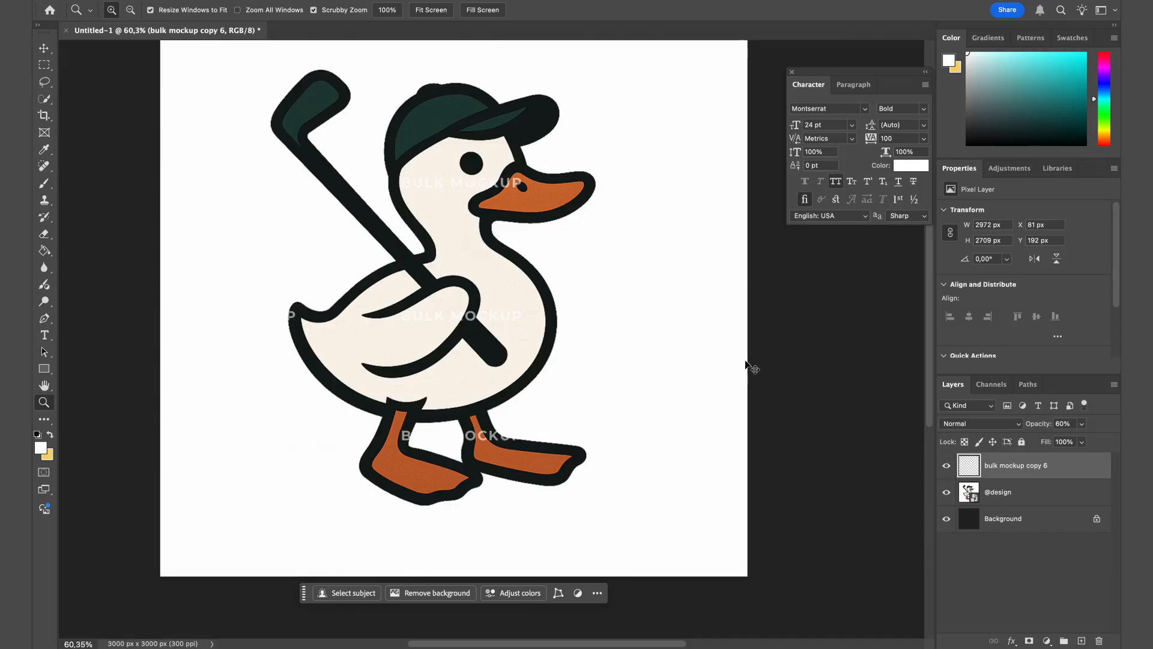
{"action": "key", "text": "super+j"}
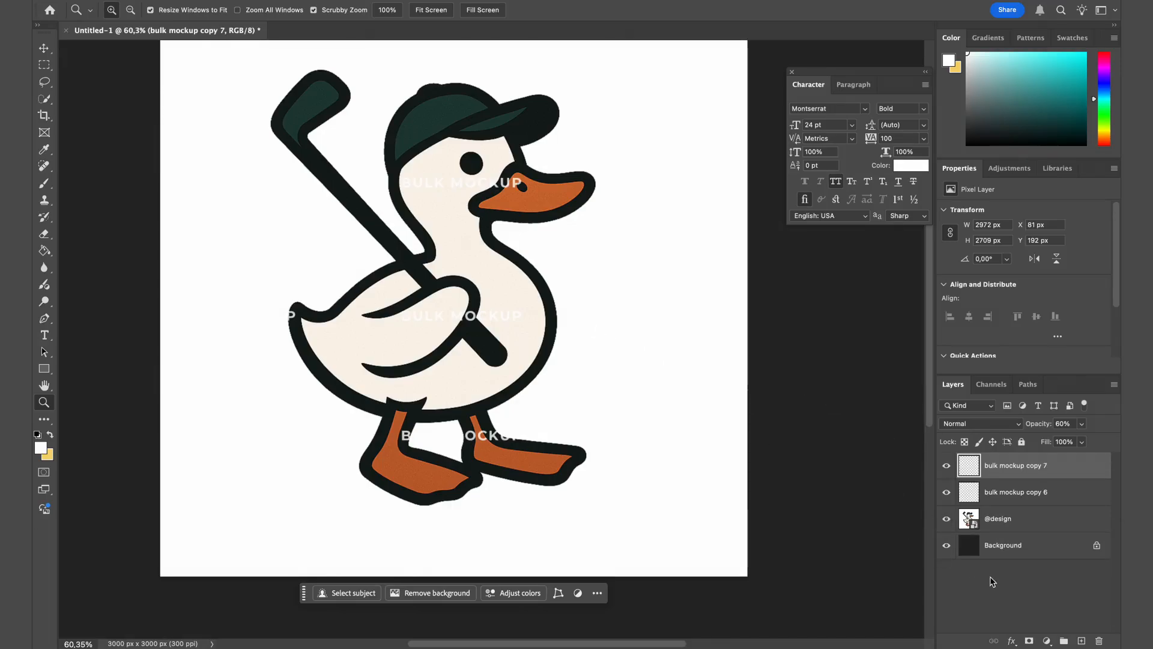
{"action": "left_click", "coordinate": [948, 523]}
{"action": "left_click", "coordinate": [947, 492]}
{"action": "key", "text": "super+t"}
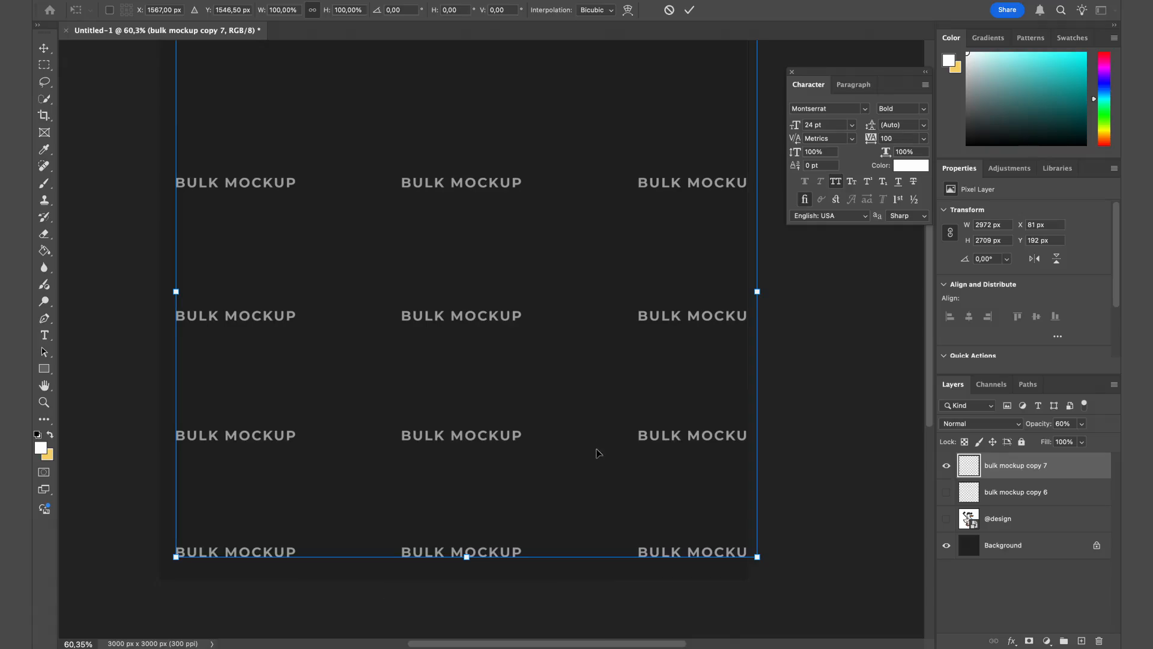
{"action": "left_click_drag", "start_coordinate": [595, 453], "coordinate": [603, 387]}
{"action": "key", "text": "Escape"}
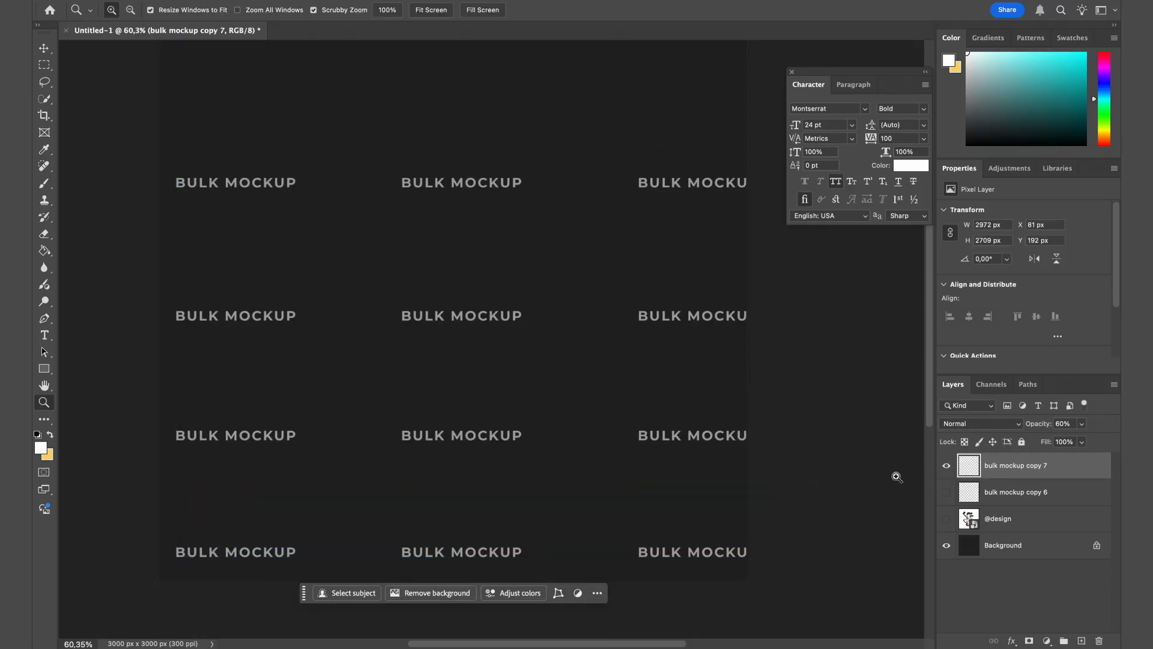
{"action": "left_click", "coordinate": [948, 492]}
{"action": "key", "text": "super+t"}
{"action": "left_click_drag", "start_coordinate": [645, 453], "coordinate": [641, 386]}
{"action": "left_click_drag", "start_coordinate": [564, 376], "coordinate": [618, 355]}
{"action": "key", "text": "Return"}
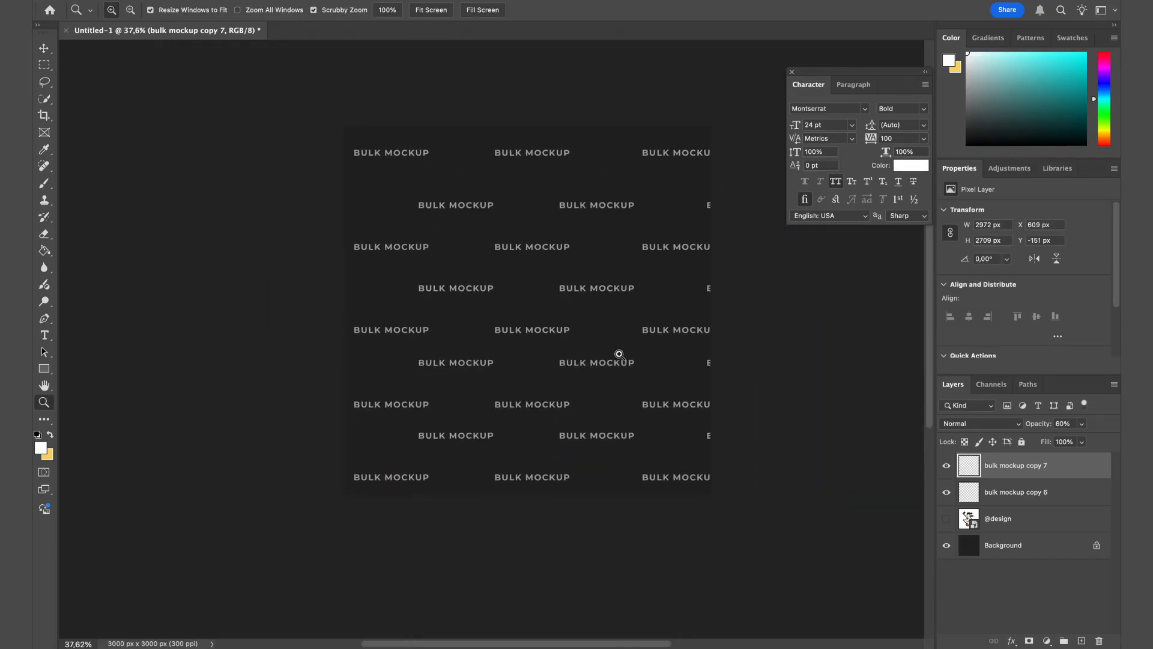
{"action": "left_click", "coordinate": [946, 520]}
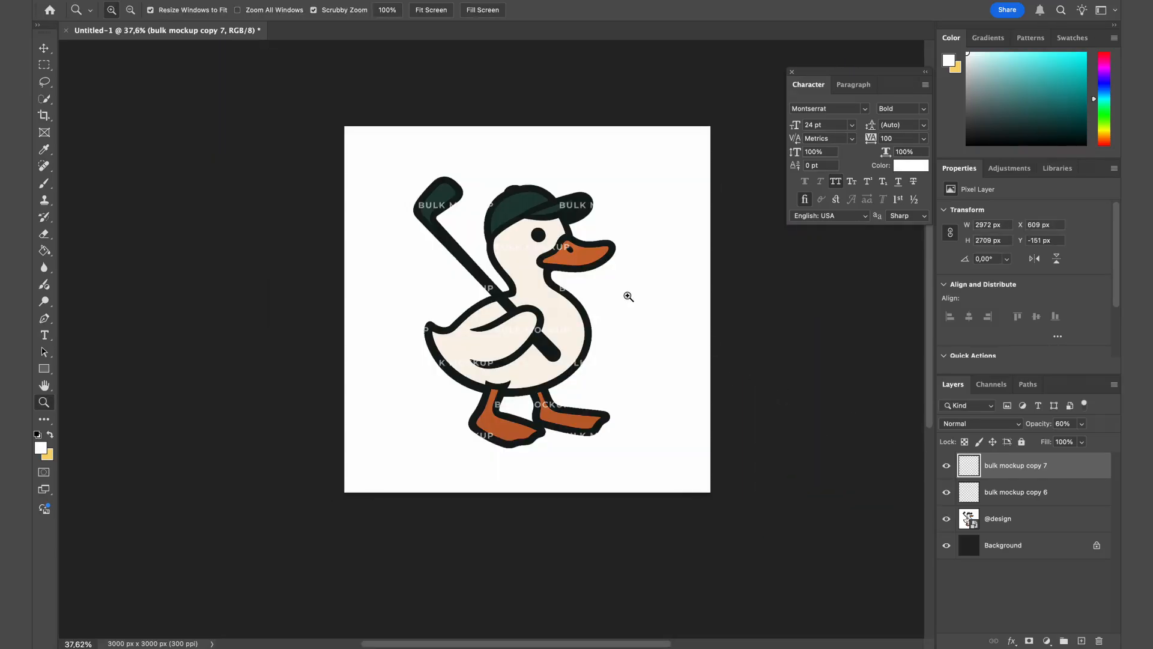
{"action": "left_click_drag", "start_coordinate": [625, 296], "coordinate": [659, 298]}
{"action": "left_click_drag", "start_coordinate": [574, 246], "coordinate": [562, 202]}
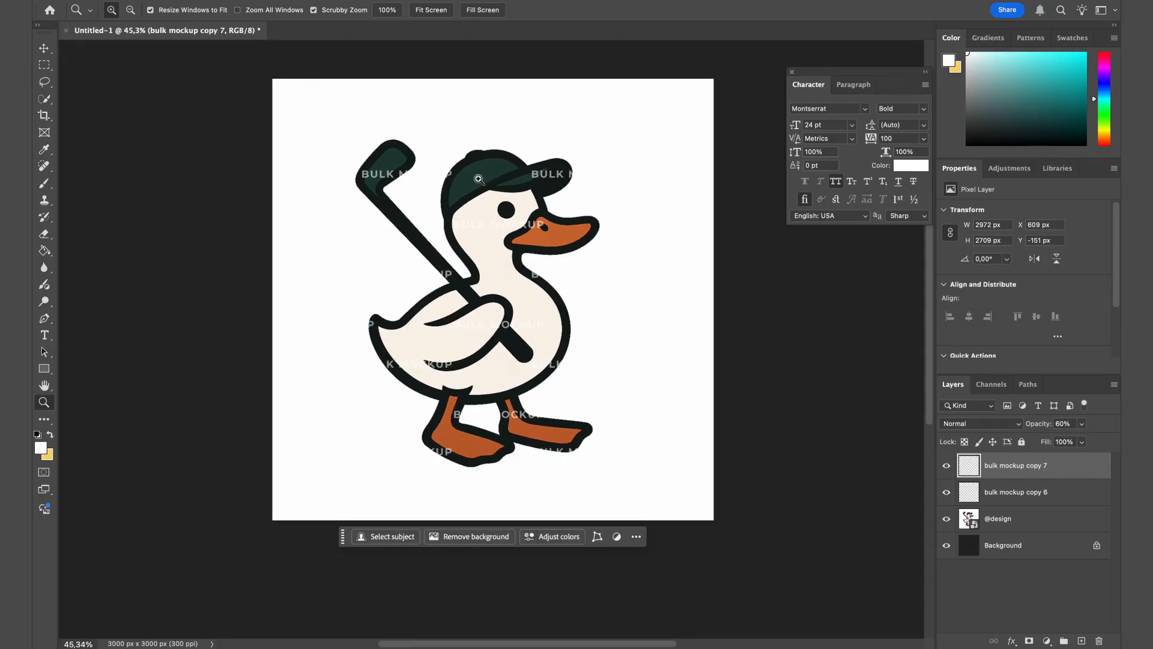
{"action": "left_click_drag", "start_coordinate": [521, 169], "coordinate": [527, 169]}
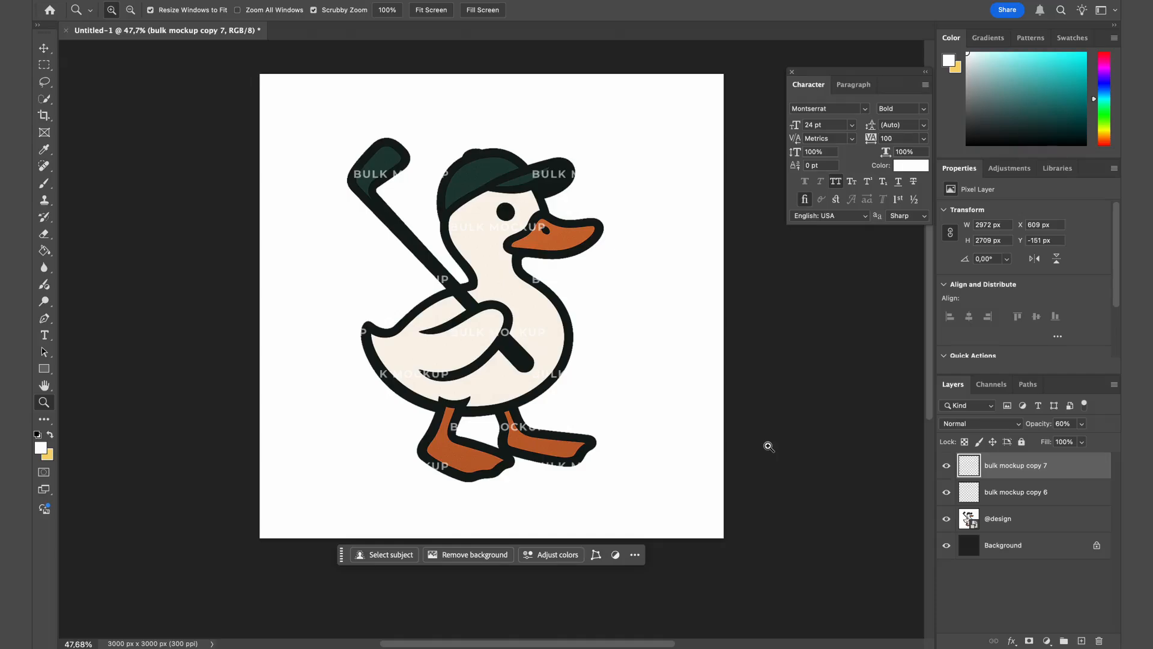
{"action": "double_click", "coordinate": [964, 518]}
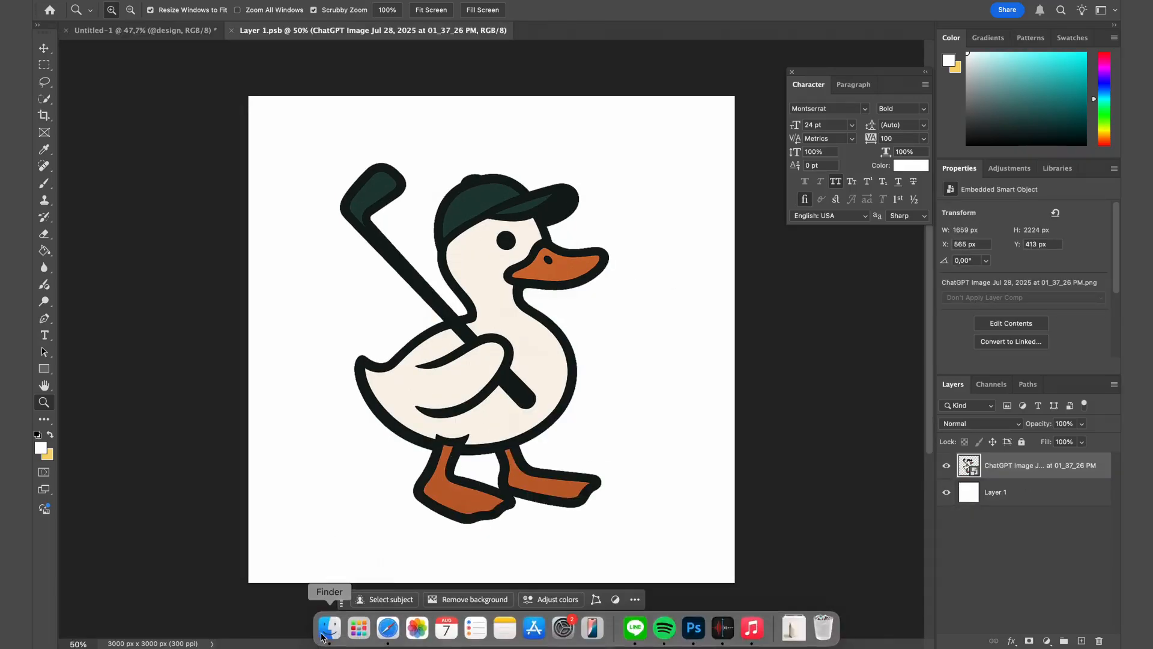
{"action": "left_click", "coordinate": [332, 635]}
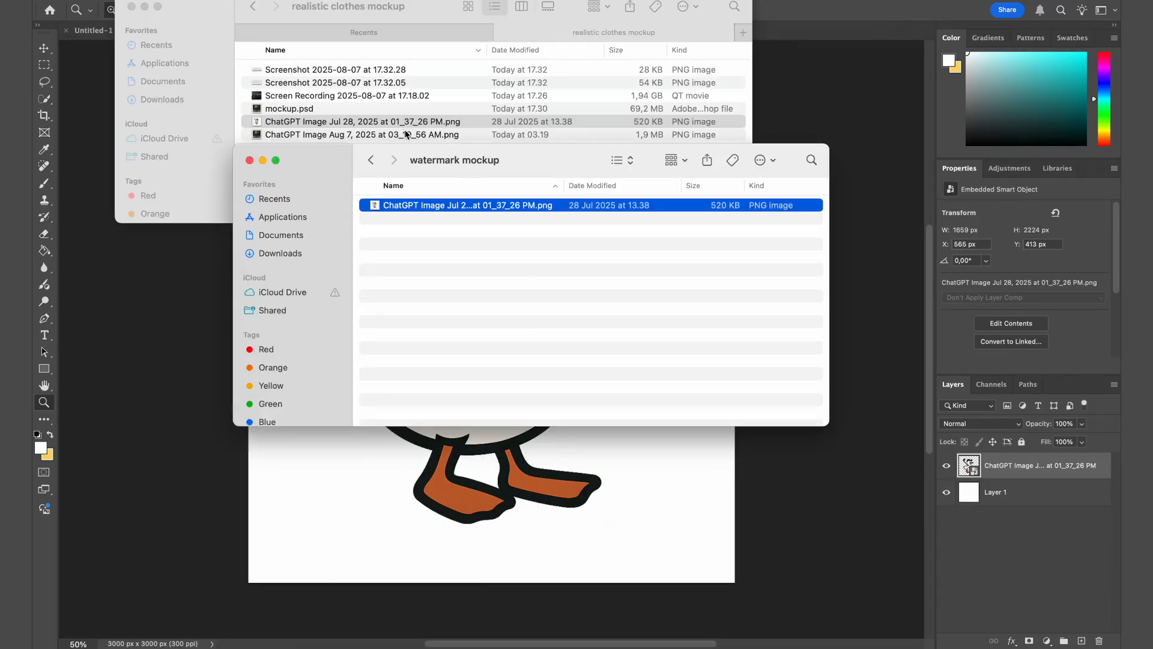
{"action": "left_click", "coordinate": [372, 159]}
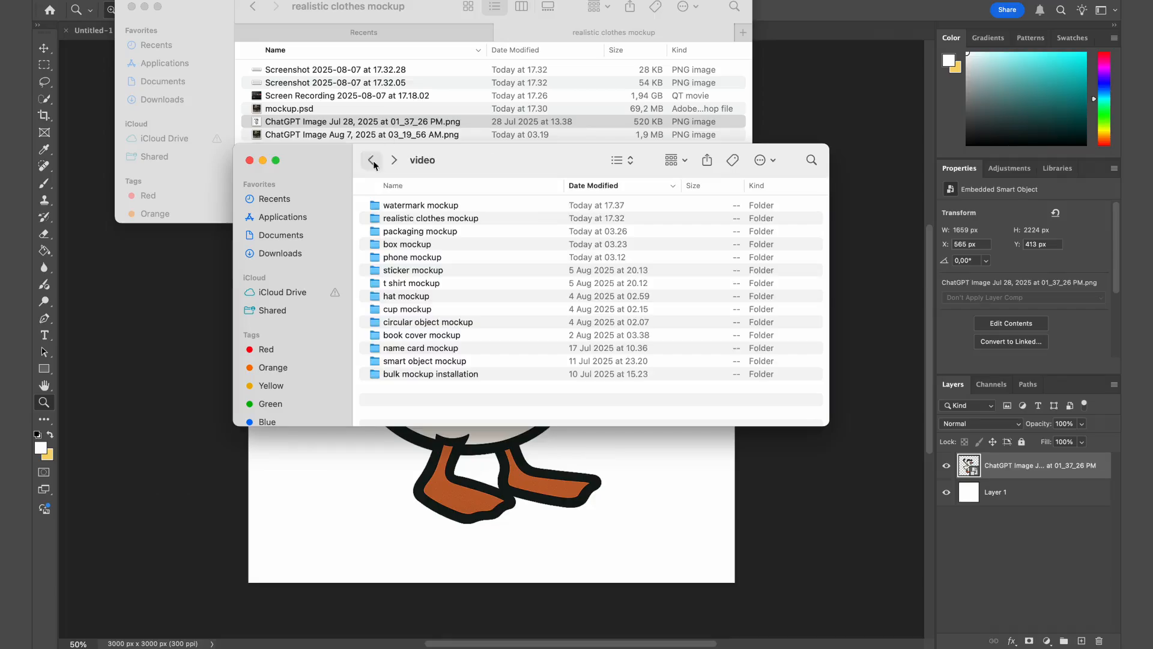
{"action": "double_click", "coordinate": [448, 218]}
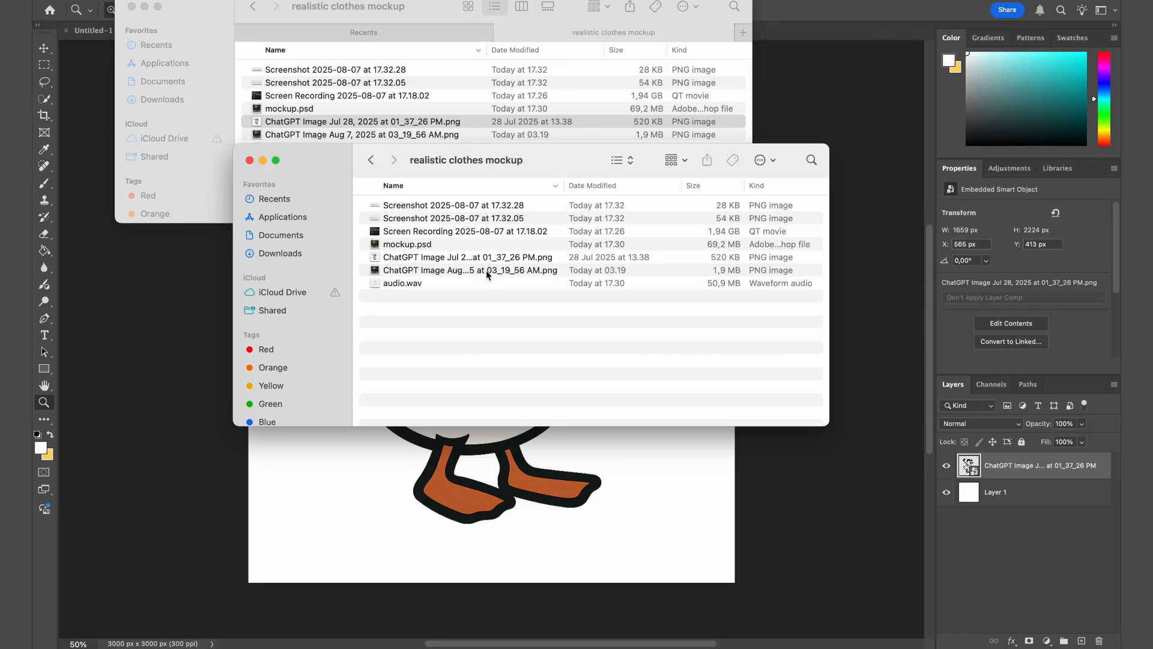
Step: Place ChatGPT Image Aug 7, 2025 at 03_19_56 AM.png above the duck image, and save and close the smart object's contents
{"action": "left_click_drag", "start_coordinate": [484, 275], "coordinate": [541, 467]}
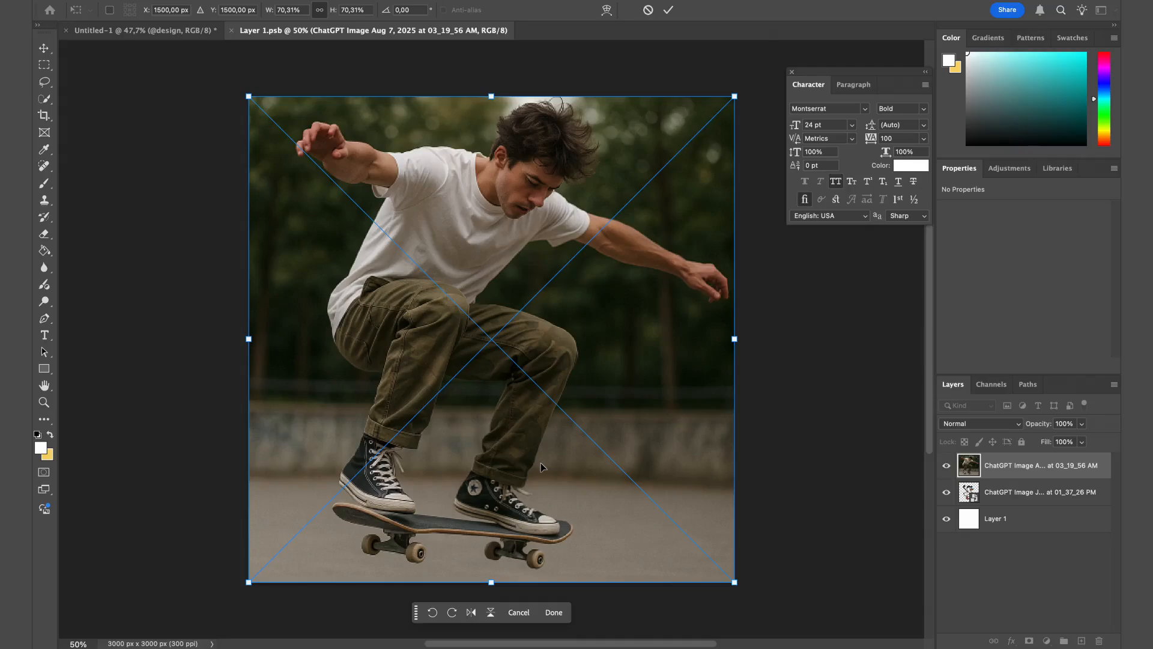
{"action": "key", "text": "Return"}
{"action": "key", "text": "super+s"}
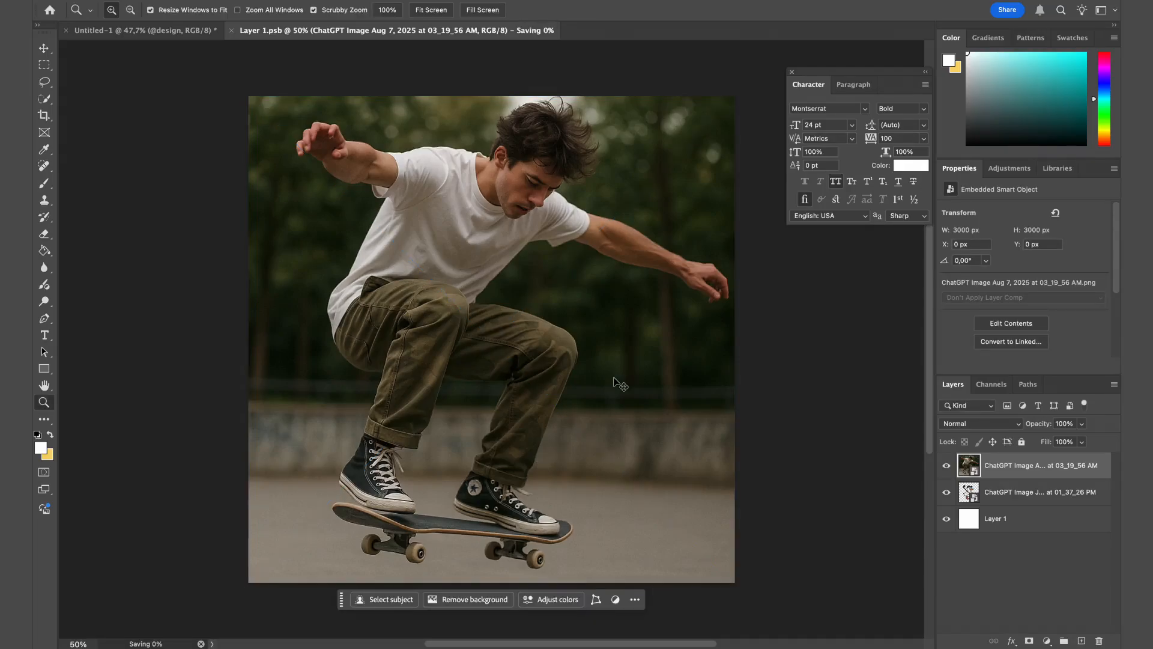
{"action": "key", "text": "super+w"}
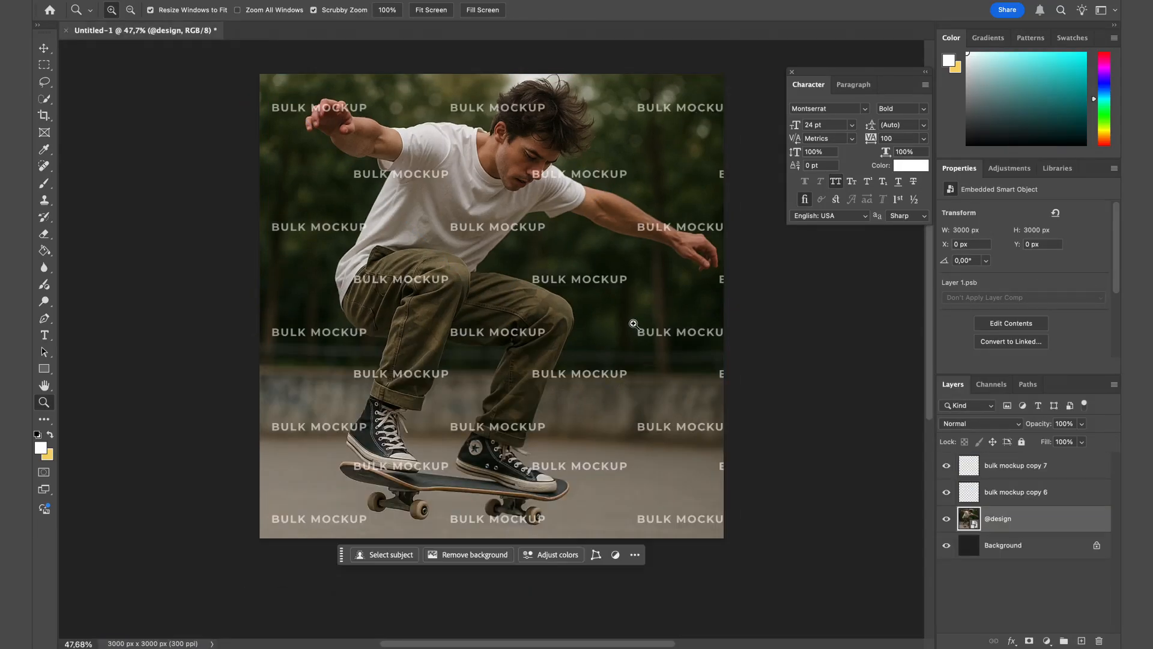
{"action": "mouse_move", "coordinate": [634, 324]}
{"action": "left_mouse_down"}
{"action": "mouse_move", "coordinate": [595, 325]}
{"action": "mouse_move", "coordinate": [652, 323]}
{"action": "left_mouse_up"}
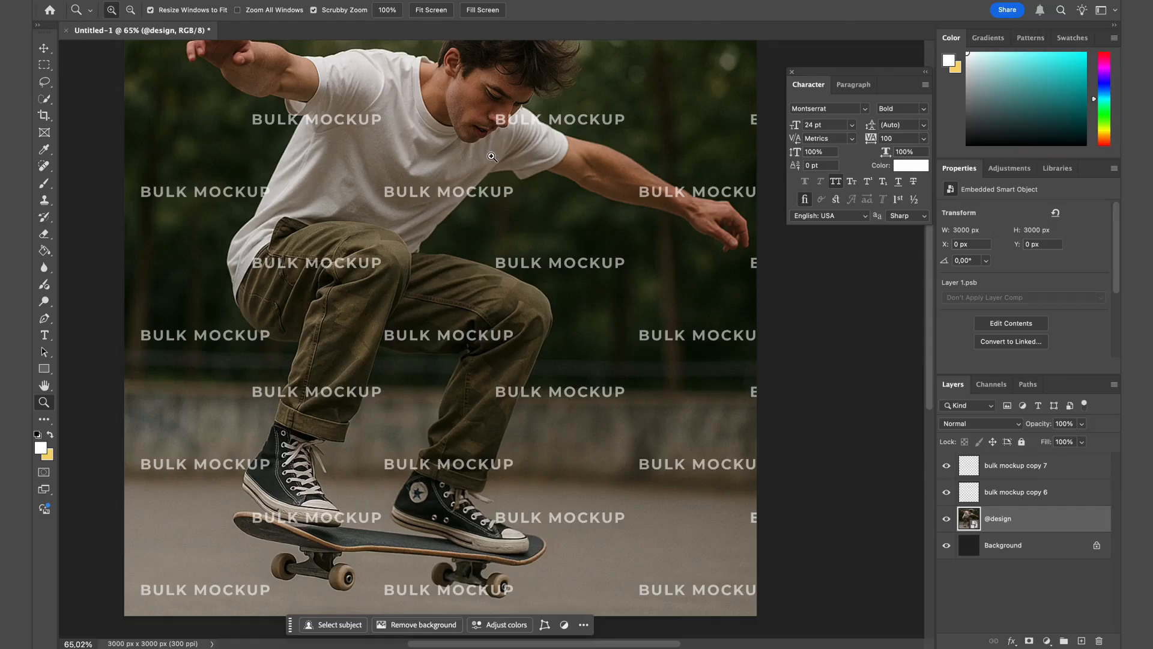
{"action": "mouse_move", "coordinate": [499, 213]}
{"action": "left_mouse_down"}
{"action": "mouse_move", "coordinate": [476, 219]}
{"action": "mouse_move", "coordinate": [496, 219]}
{"action": "left_mouse_up"}
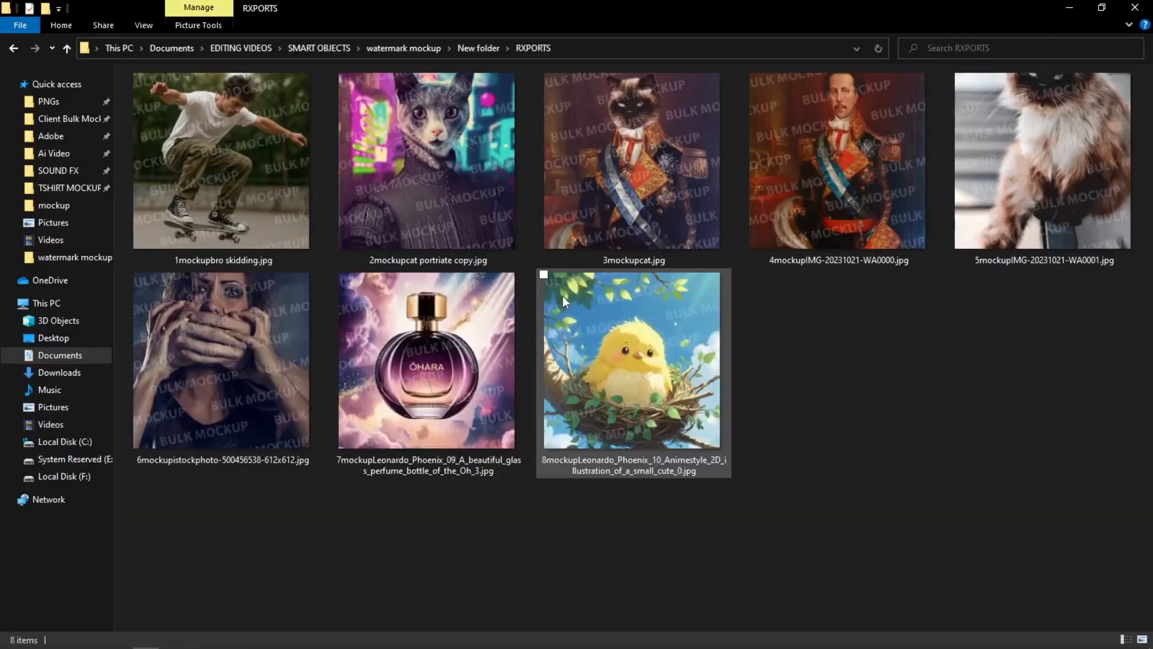
{"action": "scroll", "coordinate": [1054, 379], "scroll_direction": "down", "scroll_amount": 2}
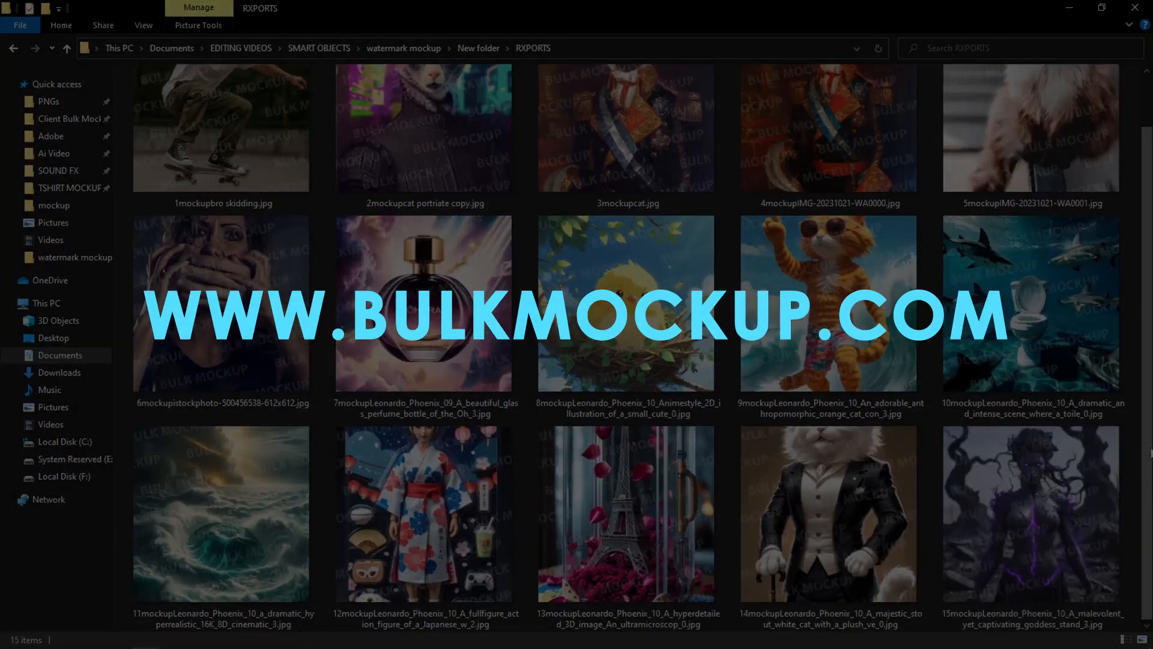